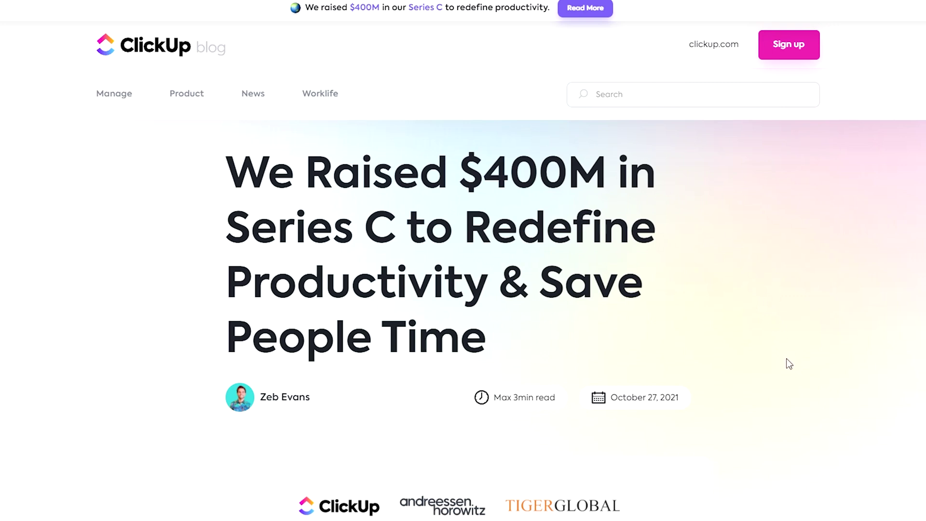
- Add a Whiteboard view to the Action Items list
{"action": "scroll", "coordinate": [788, 360], "scroll_direction": "down", "scroll_amount": 4}
{"action": "scroll", "coordinate": [789, 367], "scroll_direction": "down", "scroll_amount": 6}
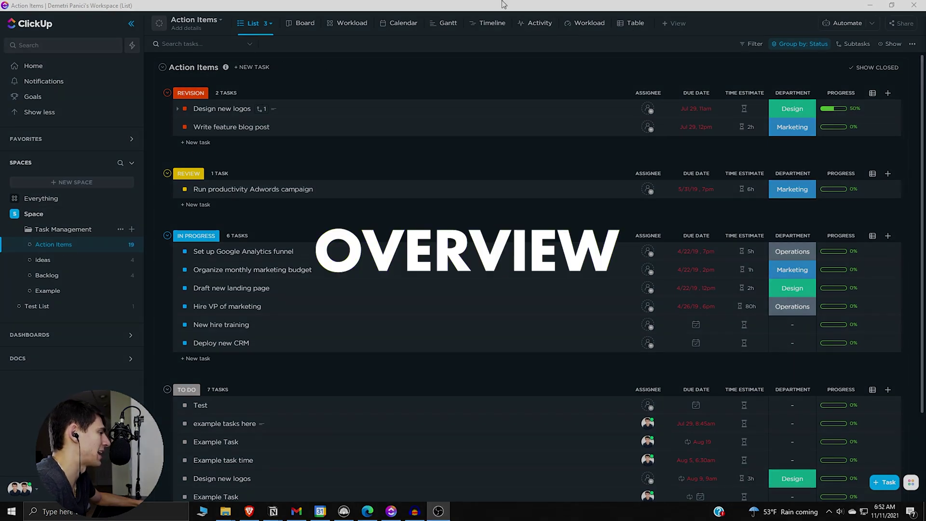
{"action": "left_click", "coordinate": [669, 27]}
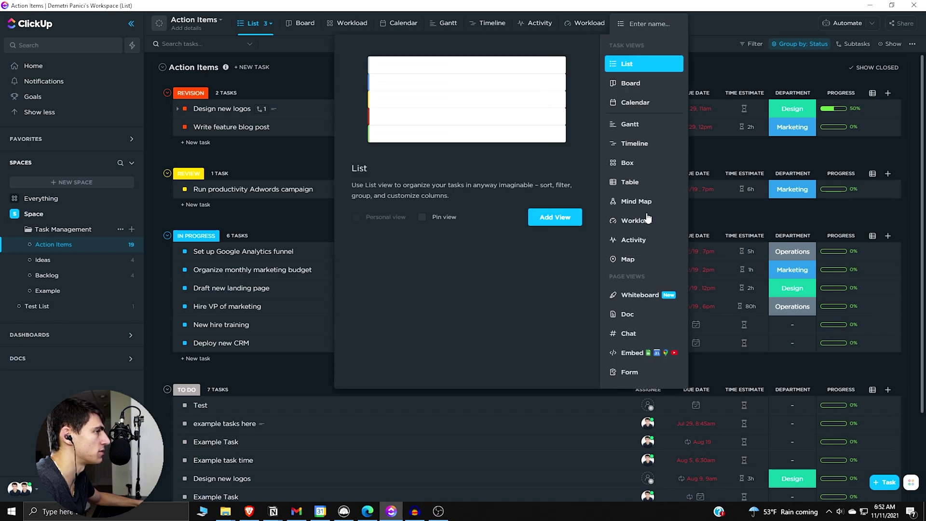
{"action": "left_click", "coordinate": [657, 297]}
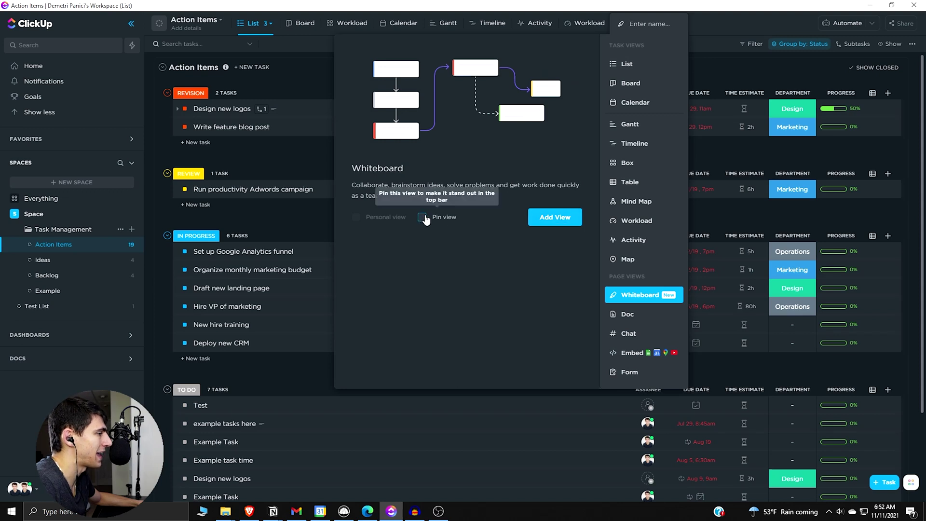
{"action": "left_click", "coordinate": [559, 218]}
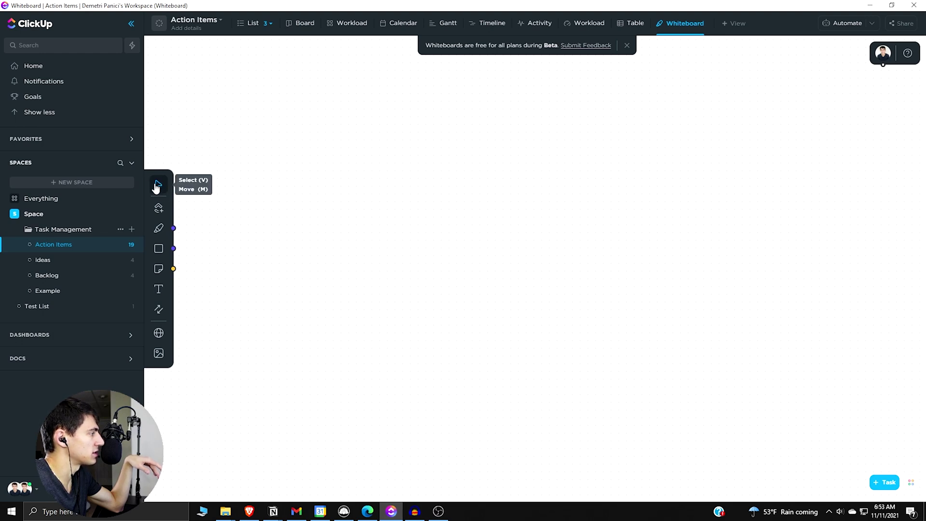
{"action": "left_click_drag", "start_coordinate": [305, 170], "coordinate": [572, 332]}
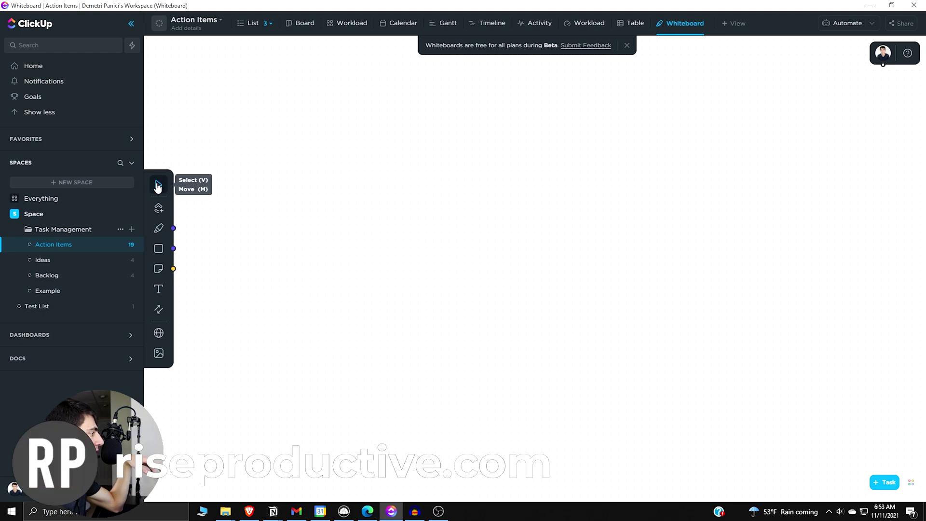
{"action": "key", "text": "m"}
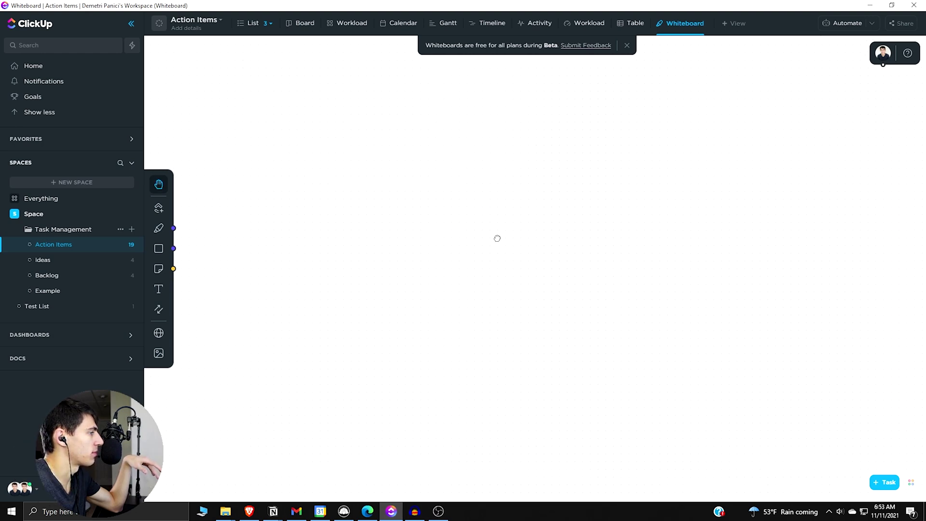
{"action": "left_click", "coordinate": [158, 184]}
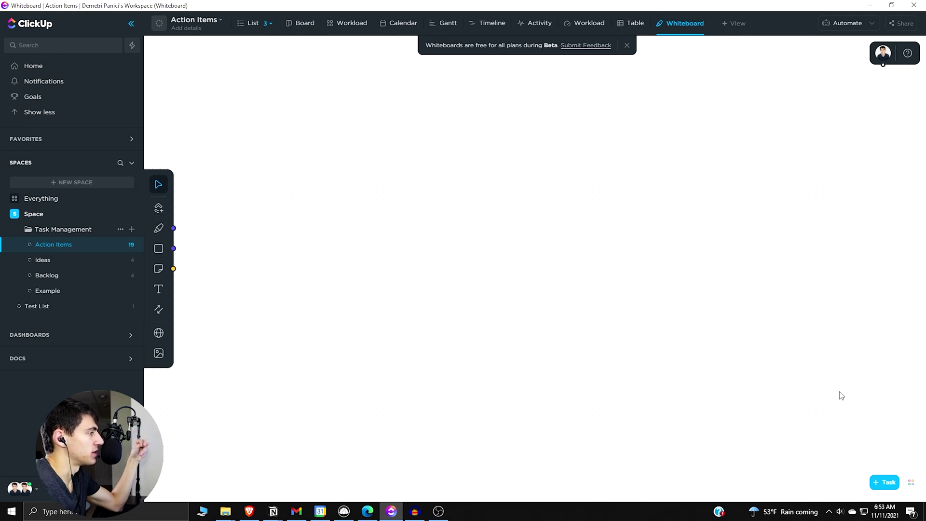
- Hand-draw the word 'Plan' in blue with the Draw tool near the top of the canvas
{"action": "left_click", "coordinate": [159, 229]}
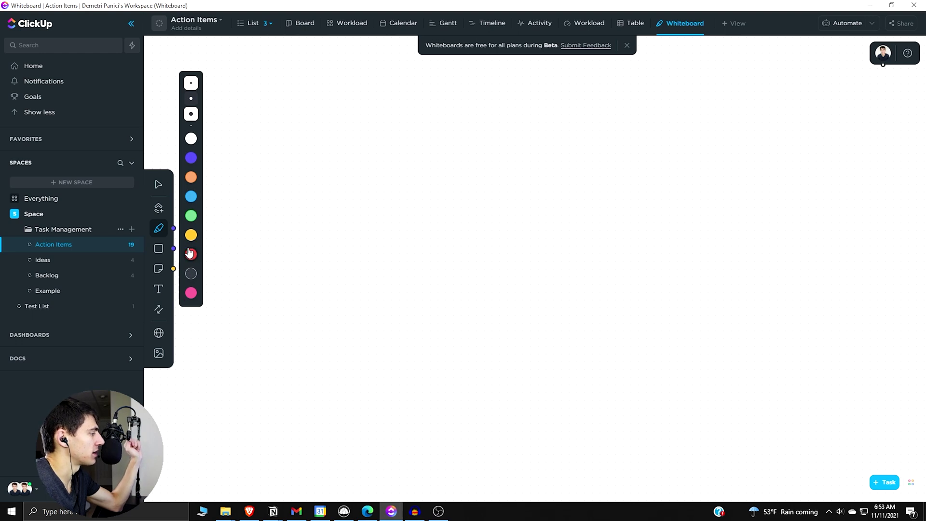
{"action": "left_click", "coordinate": [191, 195]}
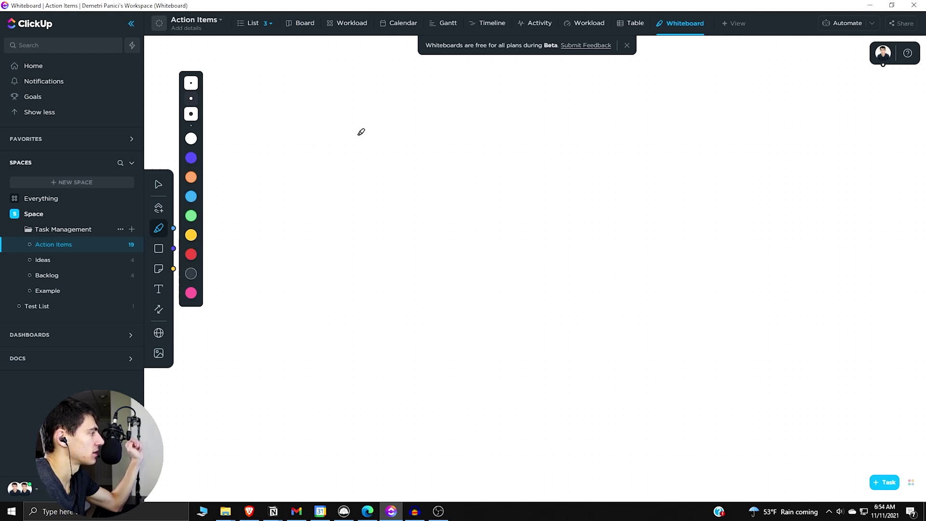
{"action": "mouse_move", "coordinate": [418, 104]}
{"action": "left_mouse_down"}
{"action": "mouse_move", "coordinate": [419, 128]}
{"action": "mouse_move", "coordinate": [441, 149]}
{"action": "mouse_move", "coordinate": [473, 136]}
{"action": "left_mouse_up"}
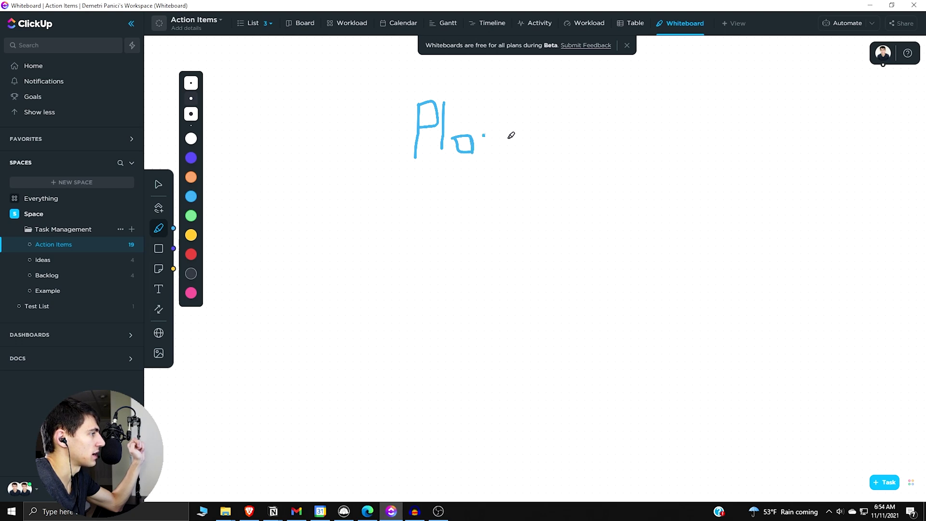
{"action": "left_click_drag", "start_coordinate": [484, 135], "coordinate": [507, 153]}
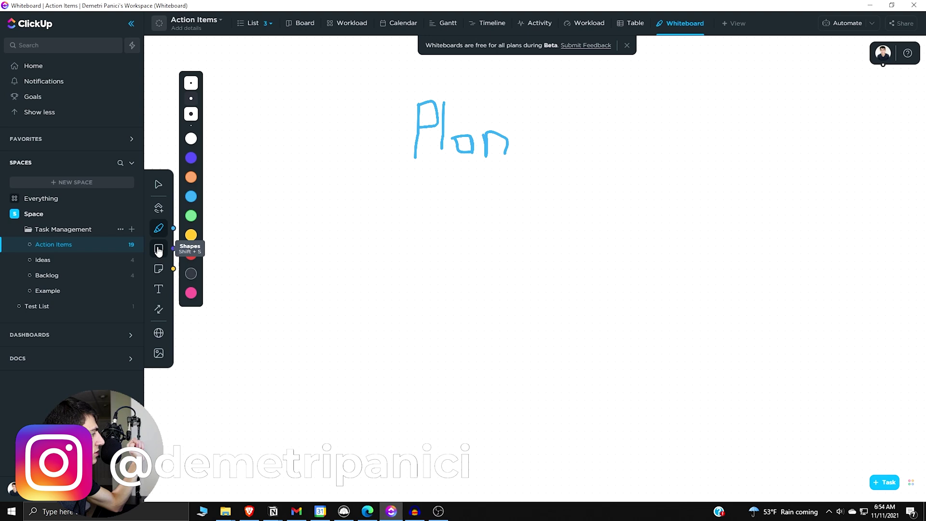
- Add a 'For Videos' text label and position it just right of the drawn Plan
{"action": "left_click", "coordinate": [159, 289]}
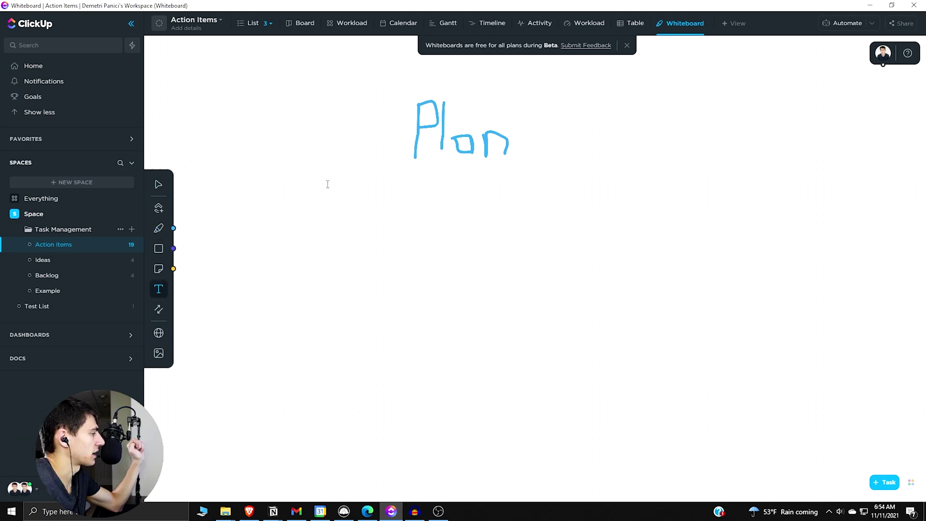
{"action": "left_click", "coordinate": [537, 146]}
{"action": "type", "text": "For Videos"}
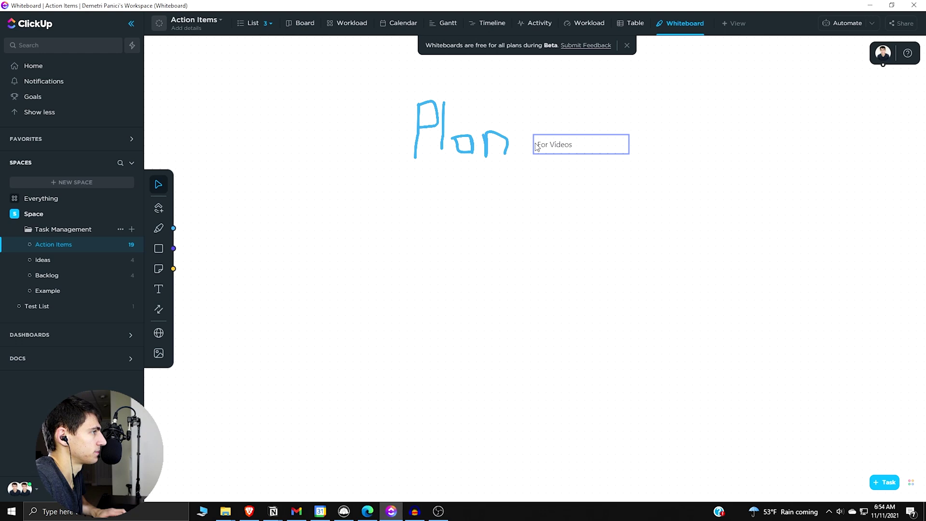
{"action": "left_click_drag", "start_coordinate": [537, 147], "coordinate": [635, 145]}
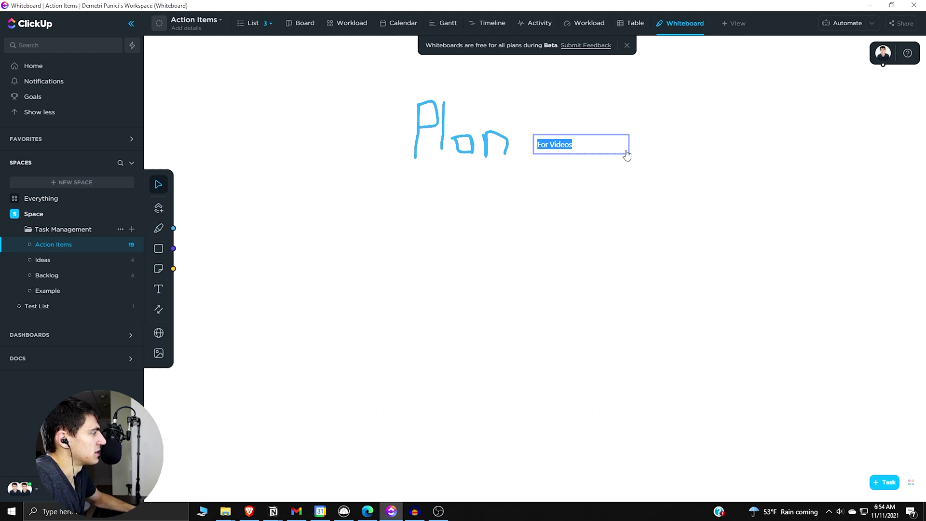
{"action": "left_click_drag", "start_coordinate": [627, 155], "coordinate": [622, 117]}
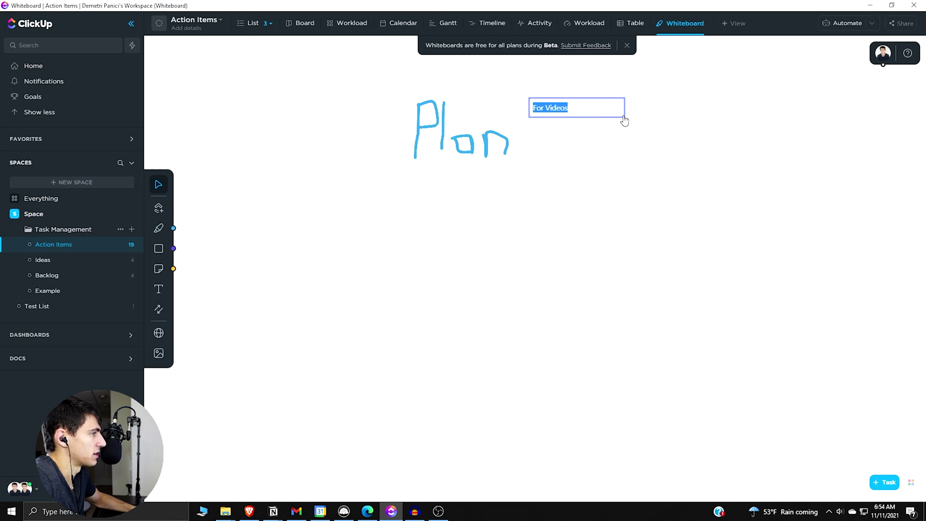
{"action": "left_click_drag", "start_coordinate": [624, 120], "coordinate": [632, 132]}
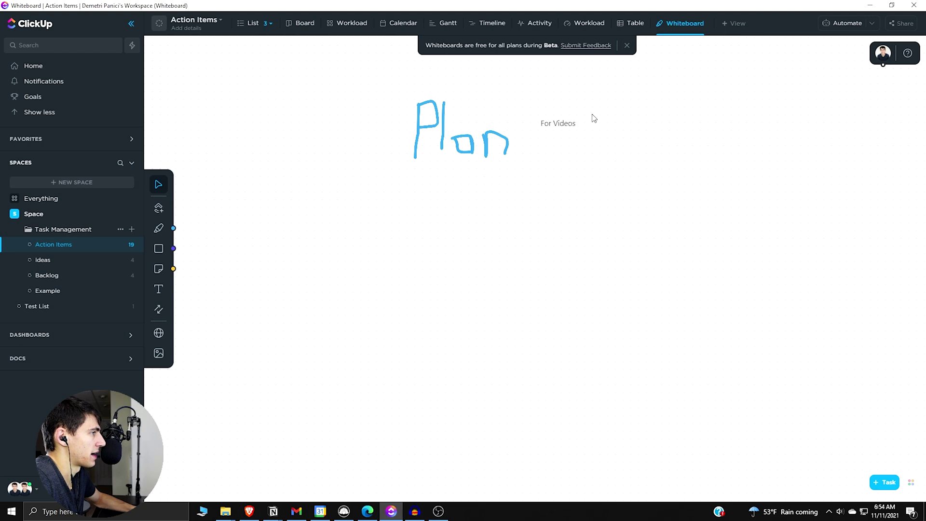
{"action": "left_click", "coordinate": [574, 130]}
{"action": "key", "text": "ctrl+a"}
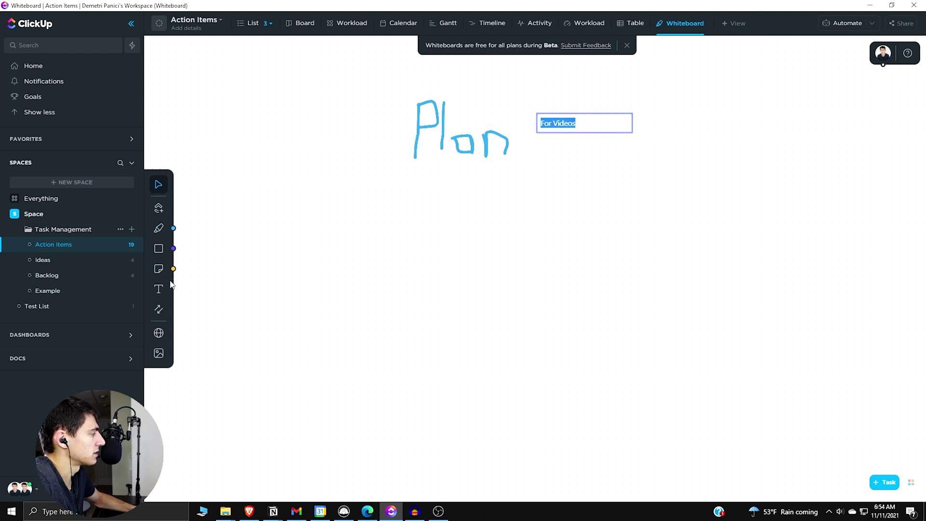
- Add a rectangle below Plan labelled 'Example video here'
{"action": "left_click", "coordinate": [161, 249]}
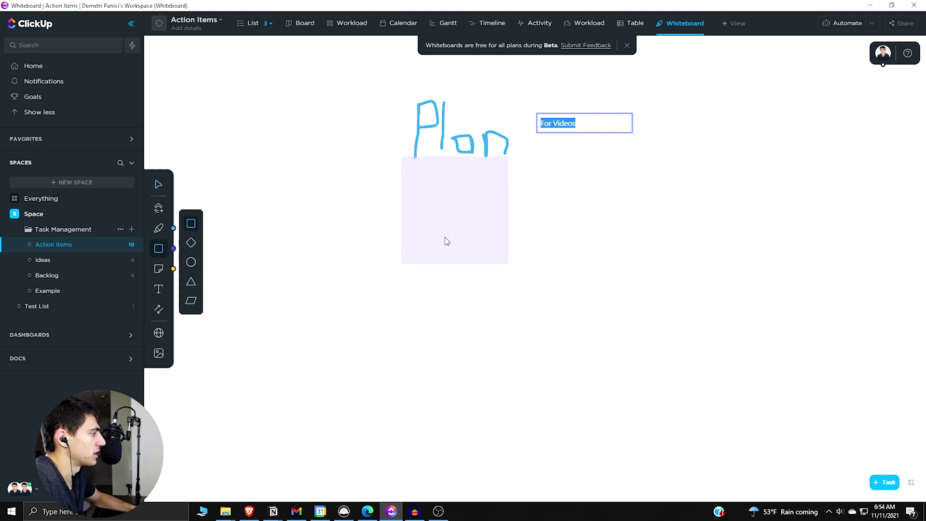
{"action": "left_click", "coordinate": [437, 240]}
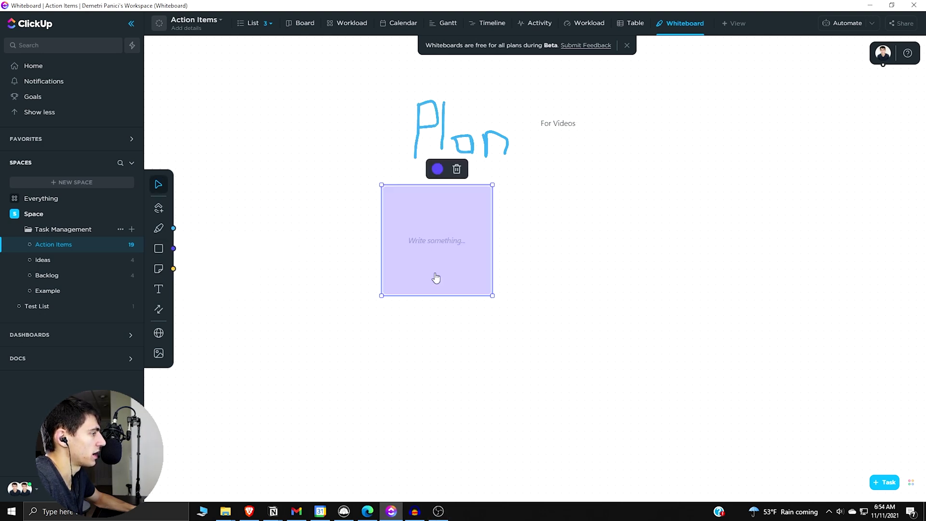
{"action": "type", "text": "Exa"}
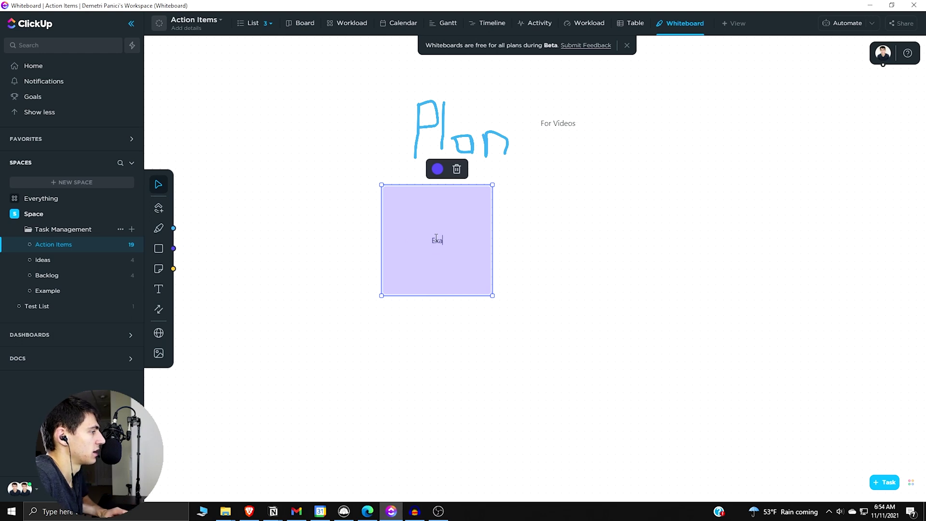
{"action": "type", "text": "mple video here"}
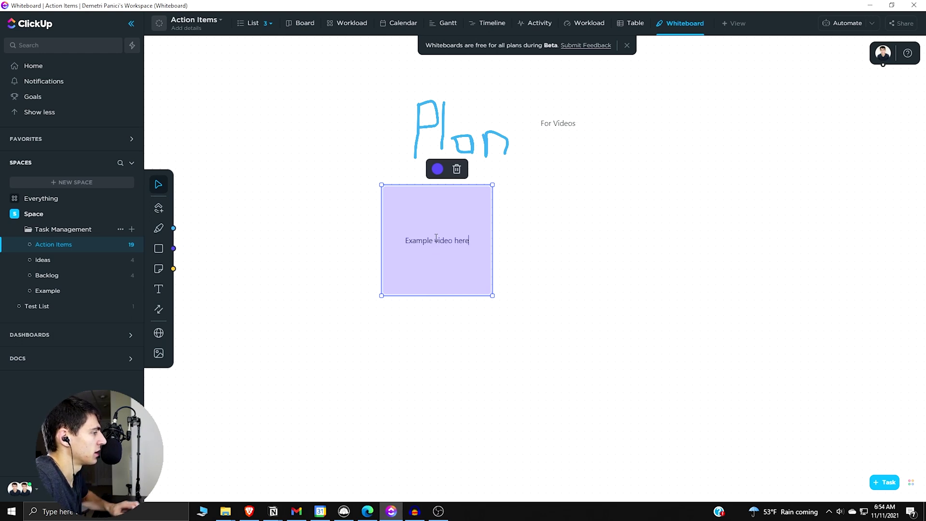
- Add two circles right of the rectangle, enlarging the first one
{"action": "left_click", "coordinate": [159, 249]}
{"action": "left_click", "coordinate": [191, 262]}
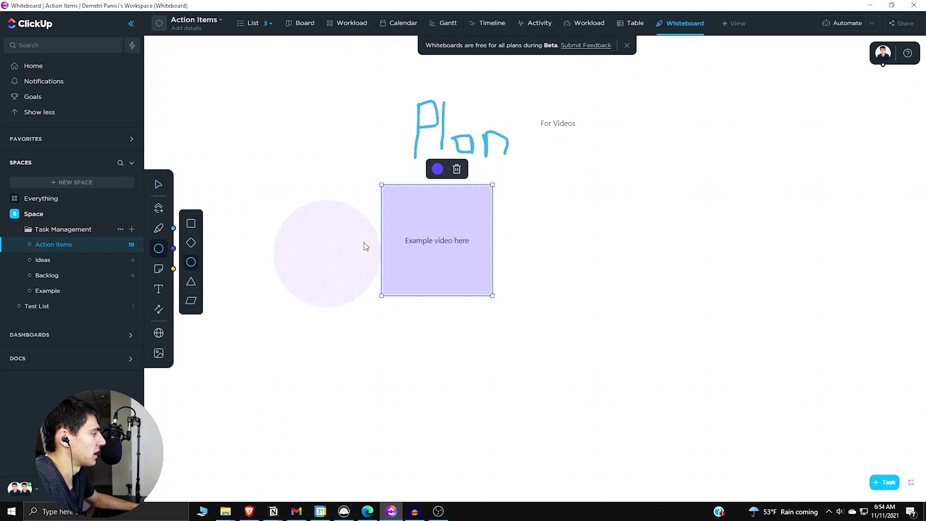
{"action": "left_click", "coordinate": [598, 246]}
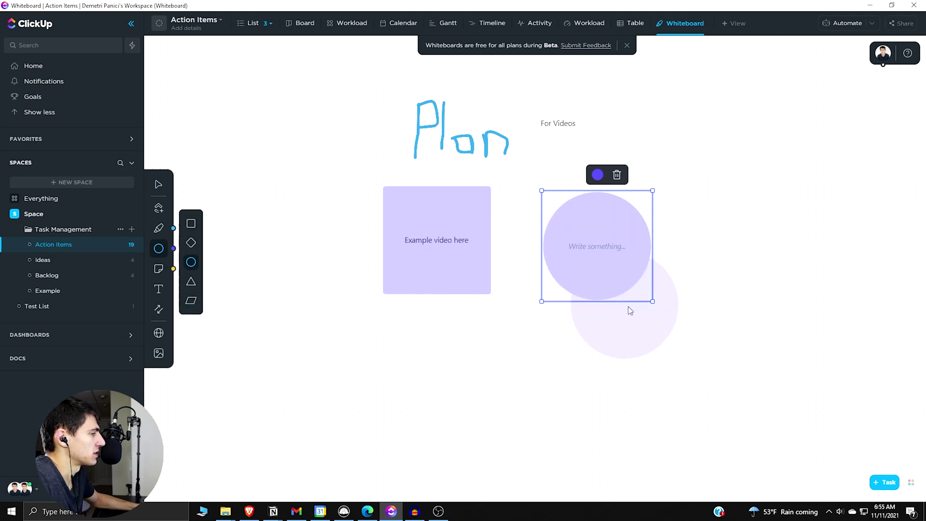
{"action": "left_click_drag", "start_coordinate": [652, 302], "coordinate": [644, 381]}
{"action": "left_click", "coordinate": [631, 381]}
- Shrink the drawn n of Plan and type 'type something here' into the upper circle
{"action": "left_click", "coordinate": [497, 145]}
{"action": "double_click", "coordinate": [571, 127]}
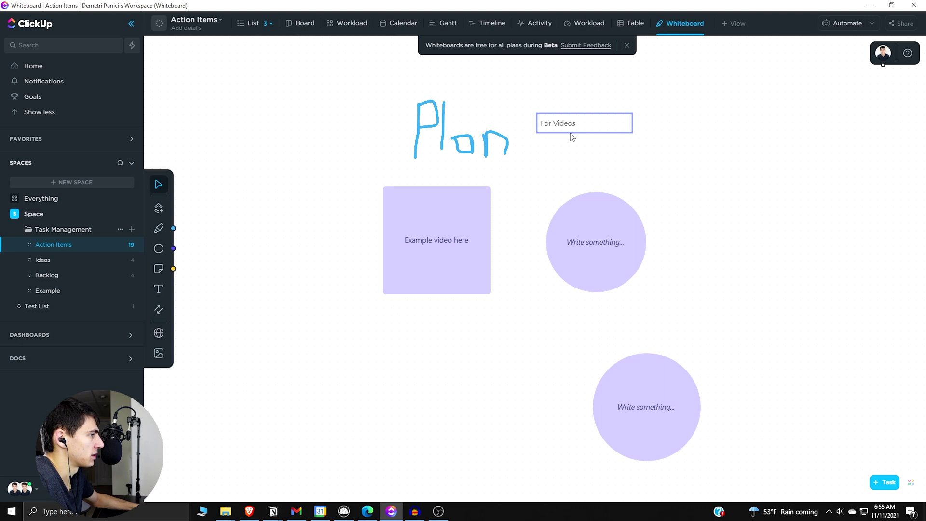
{"action": "left_click", "coordinate": [504, 122]}
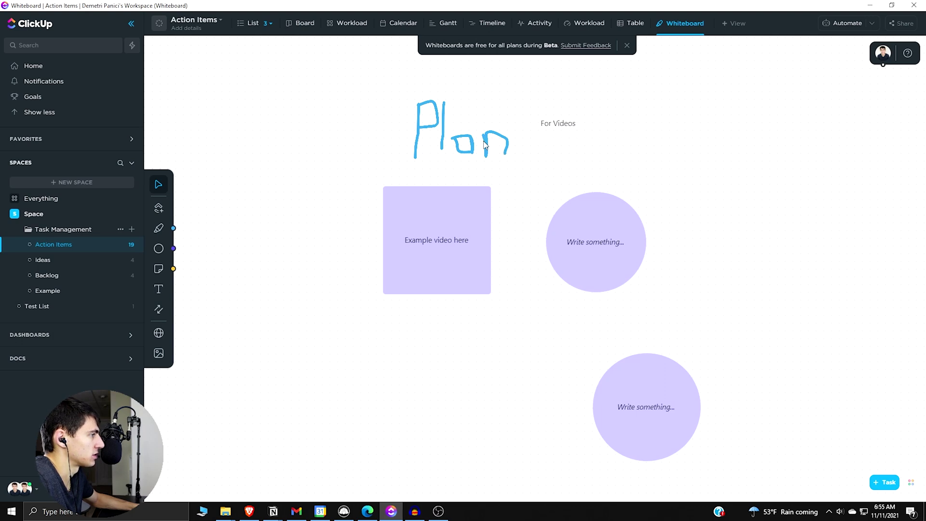
{"action": "left_click", "coordinate": [487, 146]}
{"action": "left_click_drag", "start_coordinate": [512, 126], "coordinate": [510, 129]}
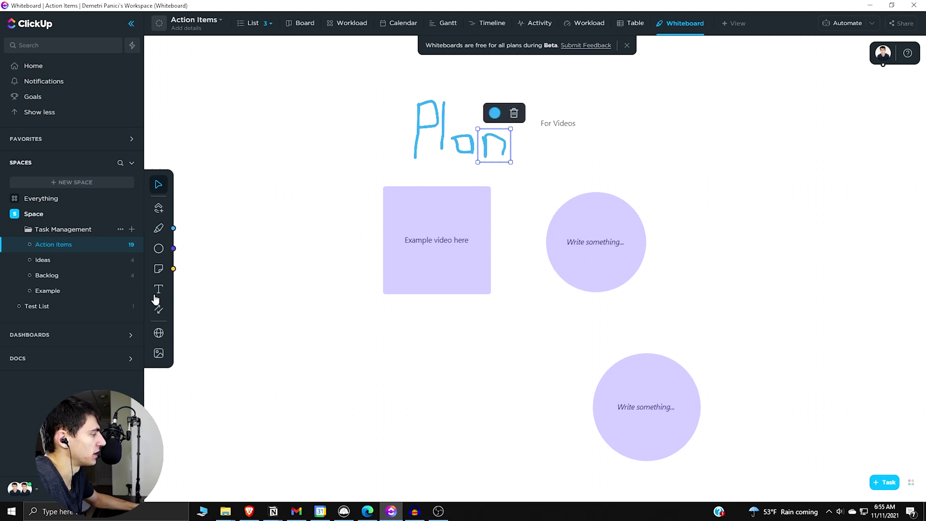
{"action": "left_click", "coordinate": [585, 247]}
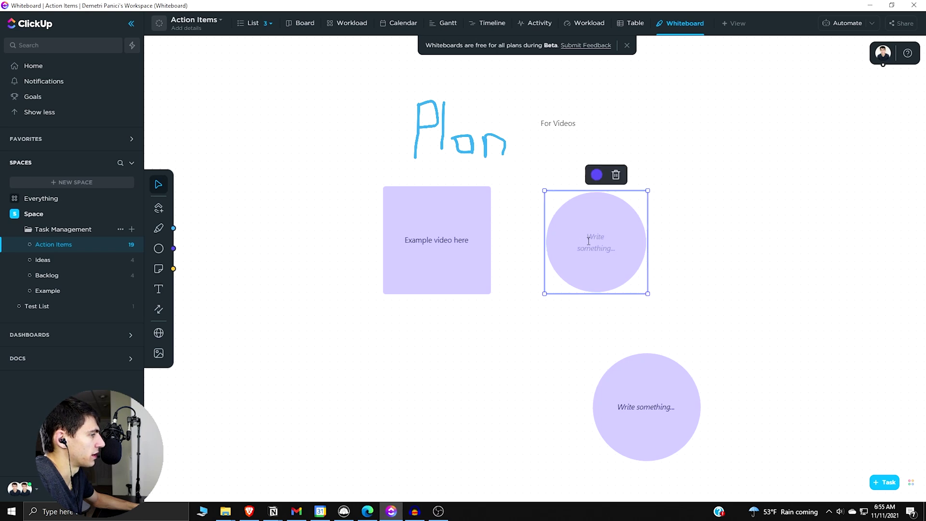
{"action": "type", "text": "type someth"}
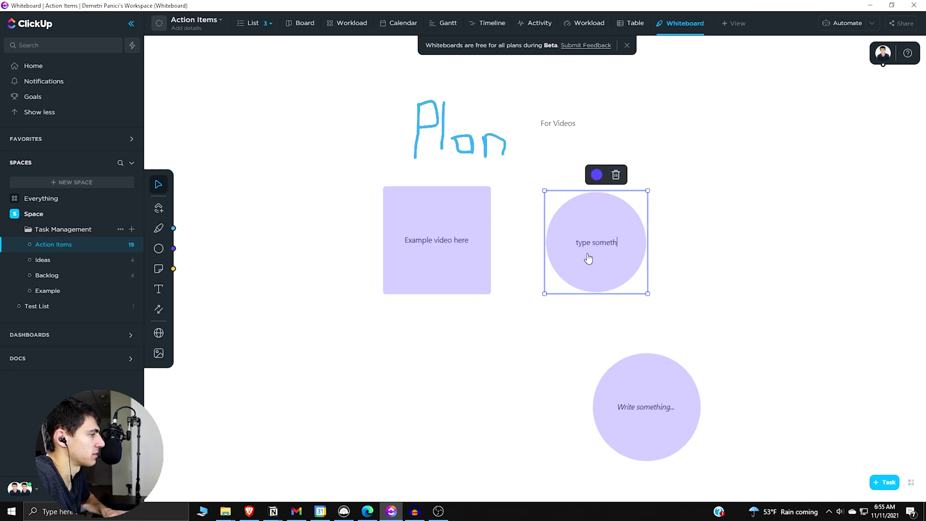
{"action": "type", "text": "ing here"}
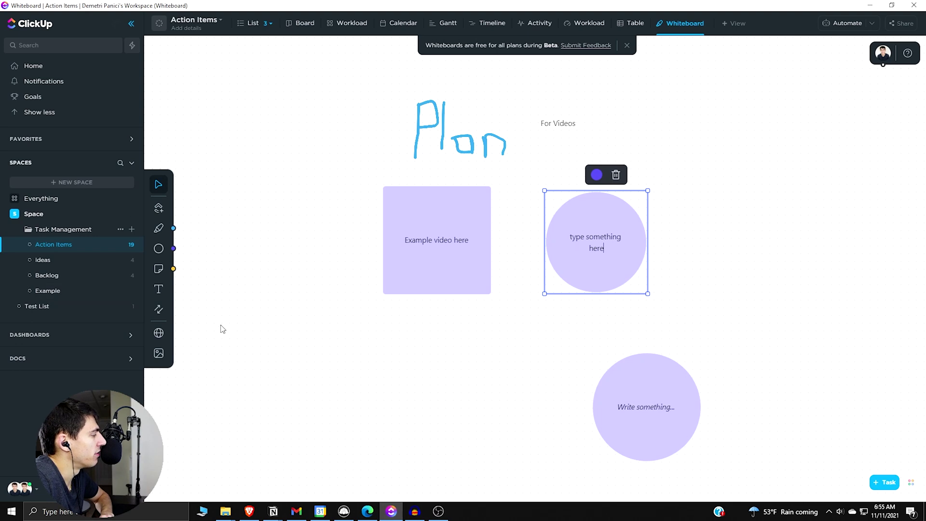
- Add a bookmark card using the Anchor podcast page URL copied from the browser
{"action": "left_click", "coordinate": [160, 337]}
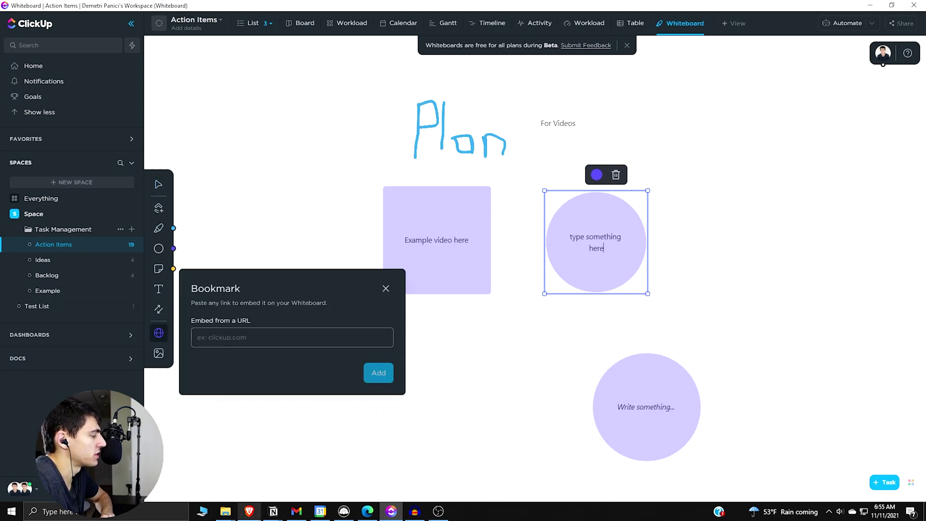
{"action": "key", "text": "alt+Tab"}
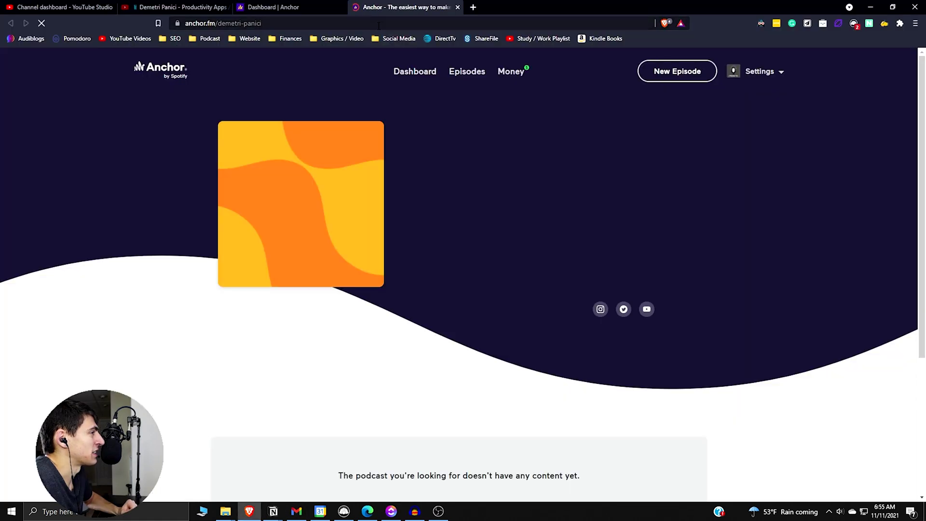
{"action": "left_click", "coordinate": [386, 24]}
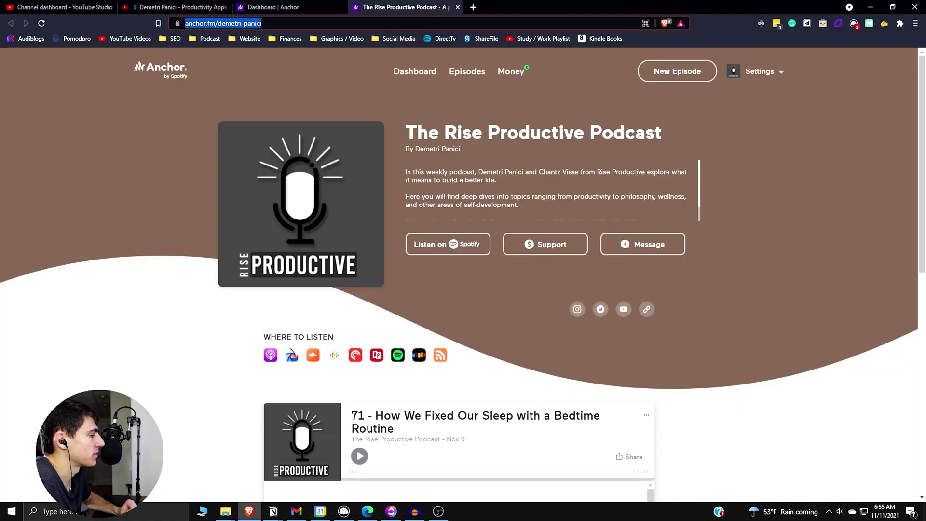
{"action": "key", "text": "ctrl+c"}
{"action": "left_click", "coordinate": [391, 510]}
{"action": "key", "text": "ctrl+v"}
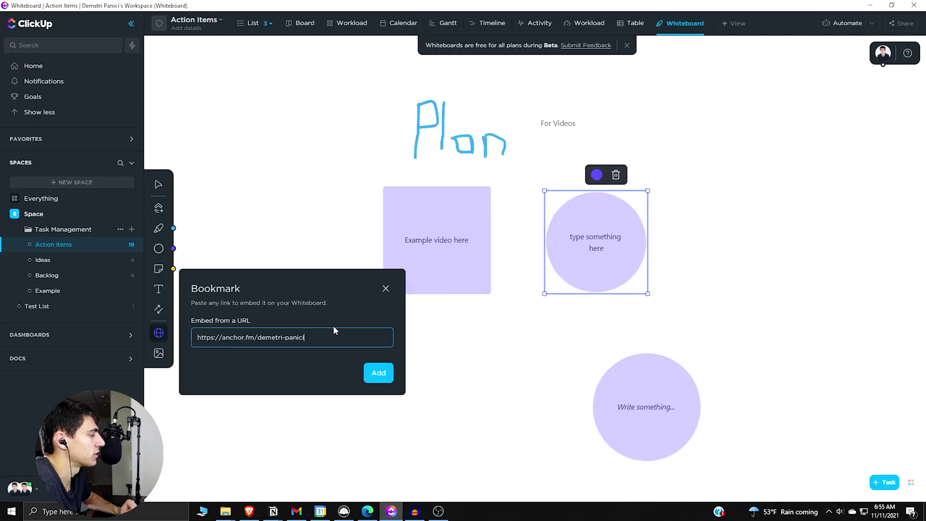
{"action": "left_click", "coordinate": [377, 373]}
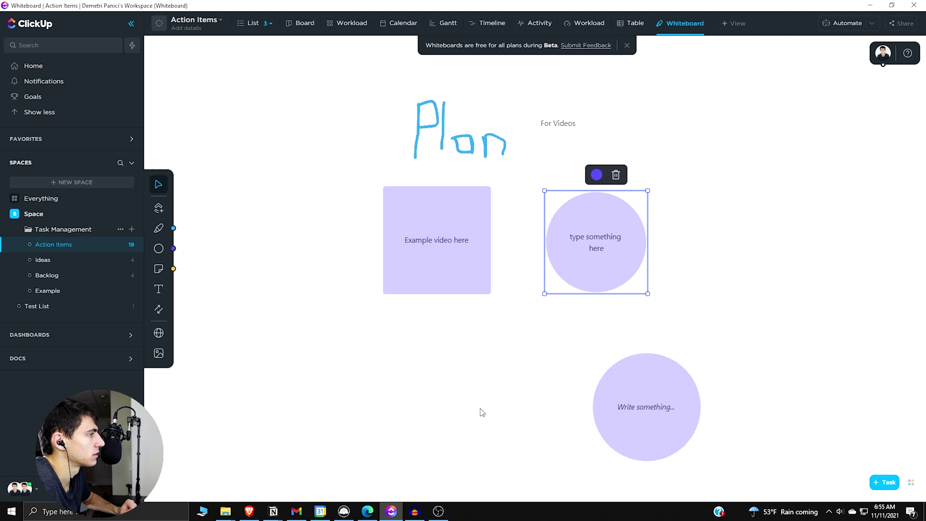
- Move the Anchor bookmark card below the Example video rectangle
{"action": "left_click", "coordinate": [162, 333]}
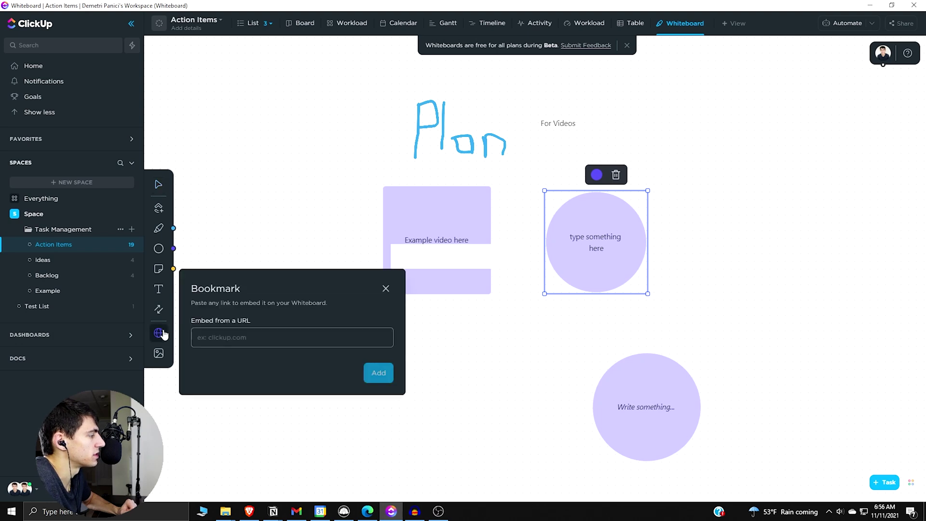
{"action": "left_click", "coordinate": [244, 336]}
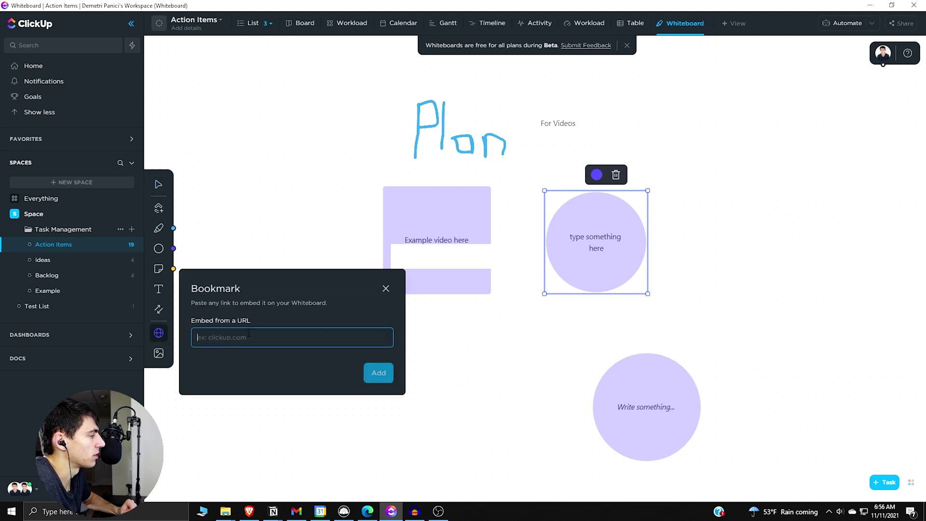
{"action": "left_click", "coordinate": [407, 287]}
{"action": "left_click_drag", "start_coordinate": [459, 281], "coordinate": [420, 347]}
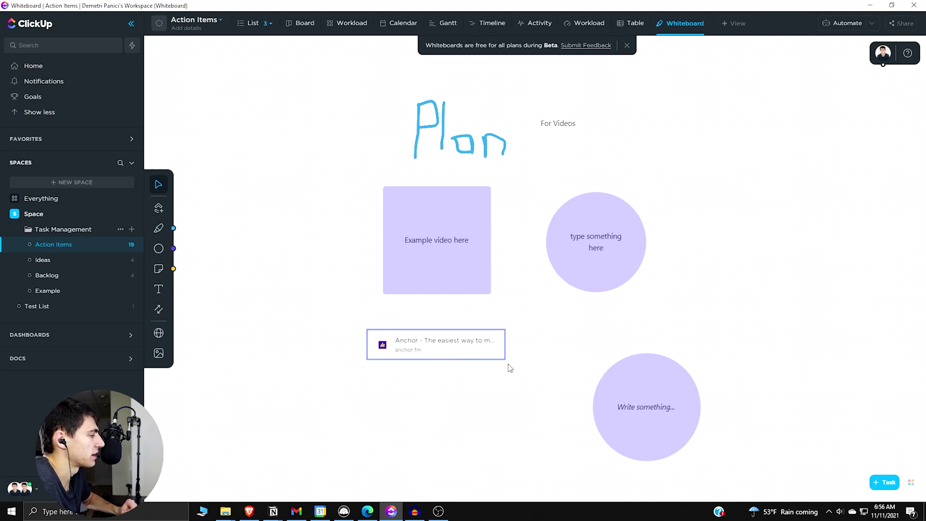
{"action": "left_click", "coordinate": [454, 345]}
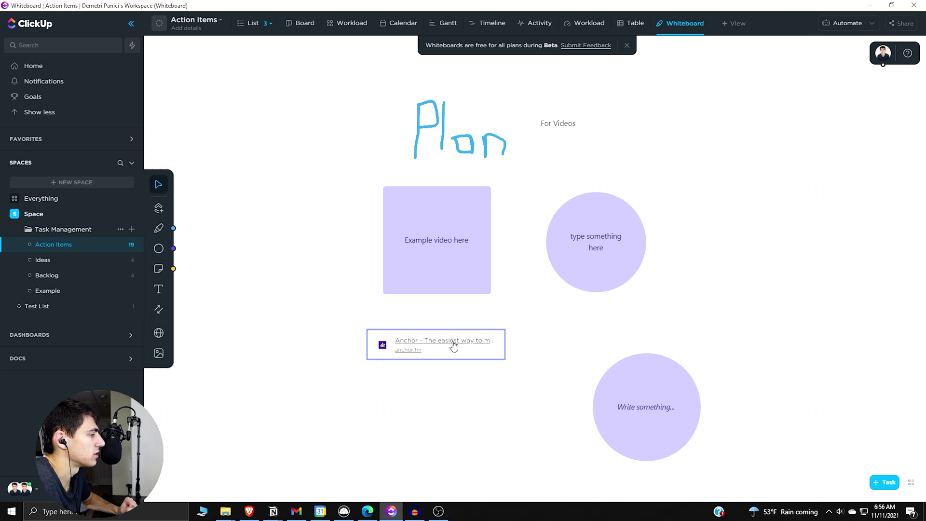
{"action": "key", "text": "alt+Tab"}
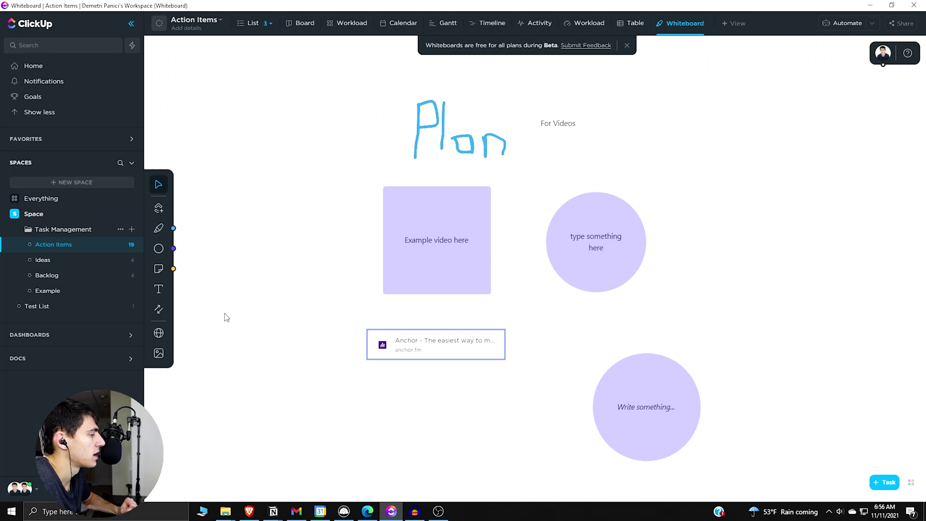
{"action": "left_click", "coordinate": [159, 354]}
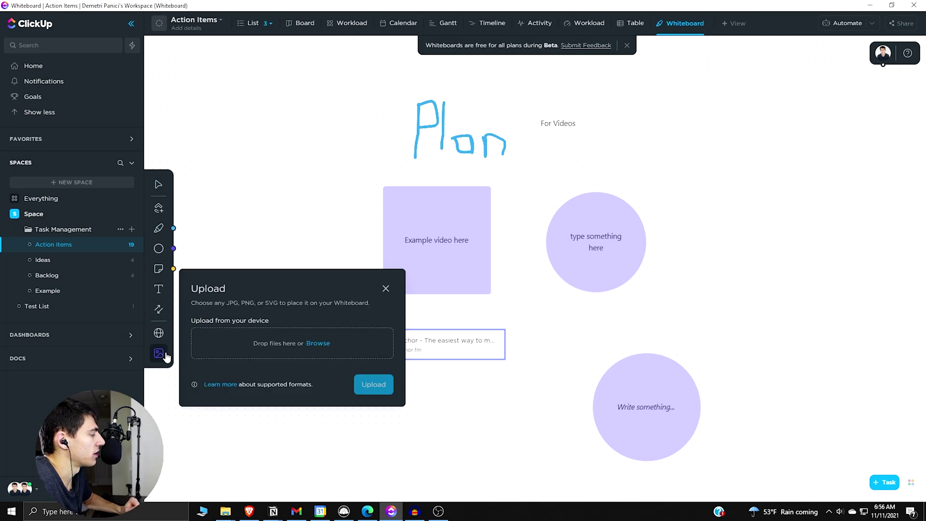
- Upload 'Podcast Logo (minimalist)-final' from Podcast > Brand Assets onto the whiteboard
{"action": "left_click", "coordinate": [311, 343]}
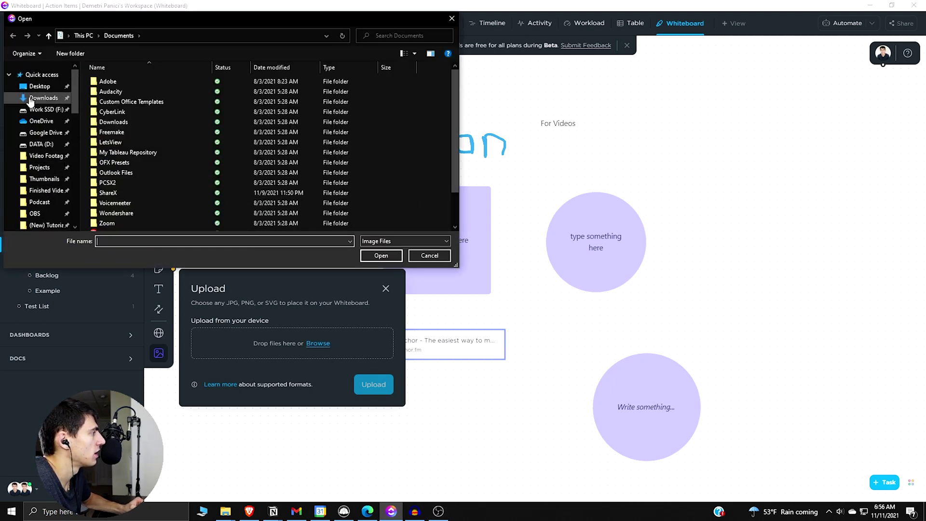
{"action": "left_click", "coordinate": [39, 203]}
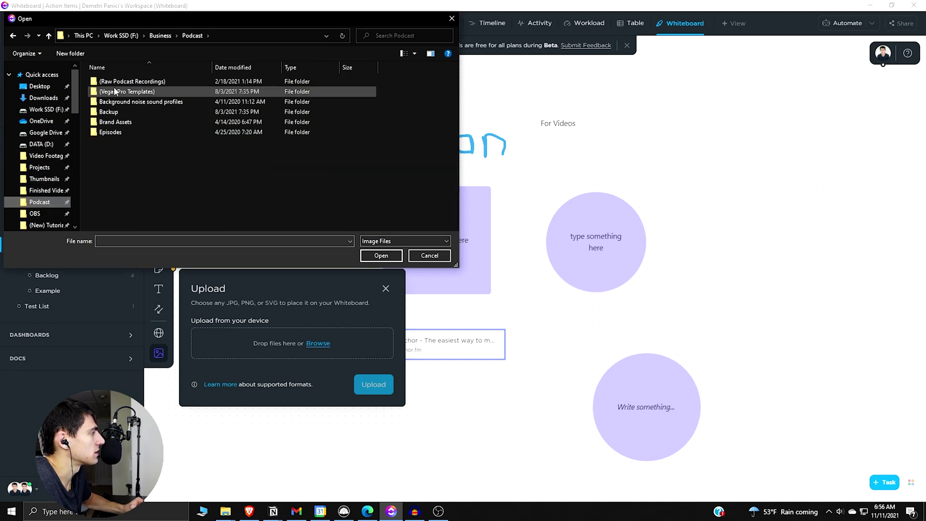
{"action": "double_click", "coordinate": [113, 122]}
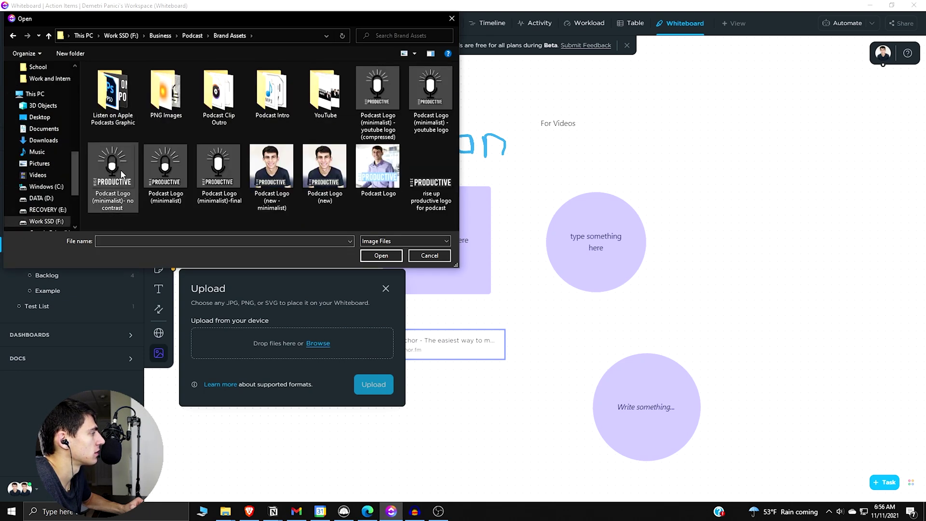
{"action": "double_click", "coordinate": [219, 171]}
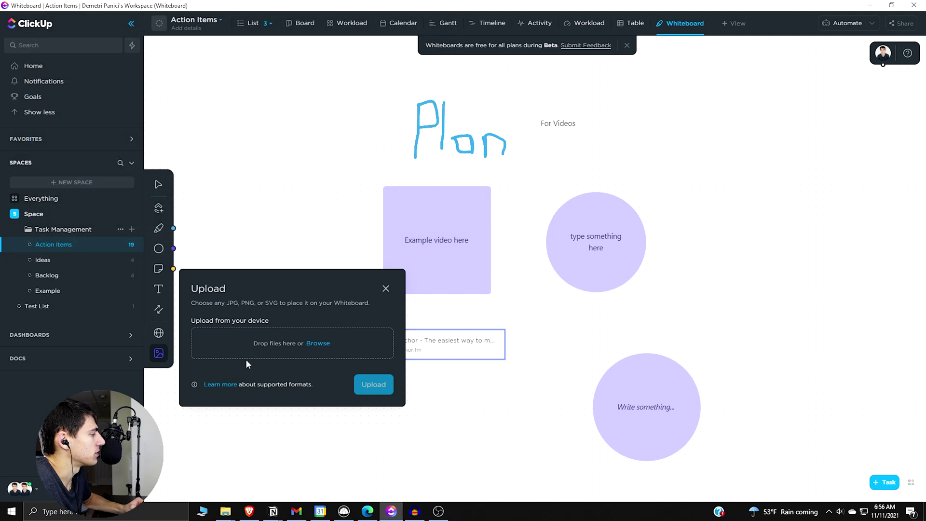
{"action": "left_click", "coordinate": [372, 385]}
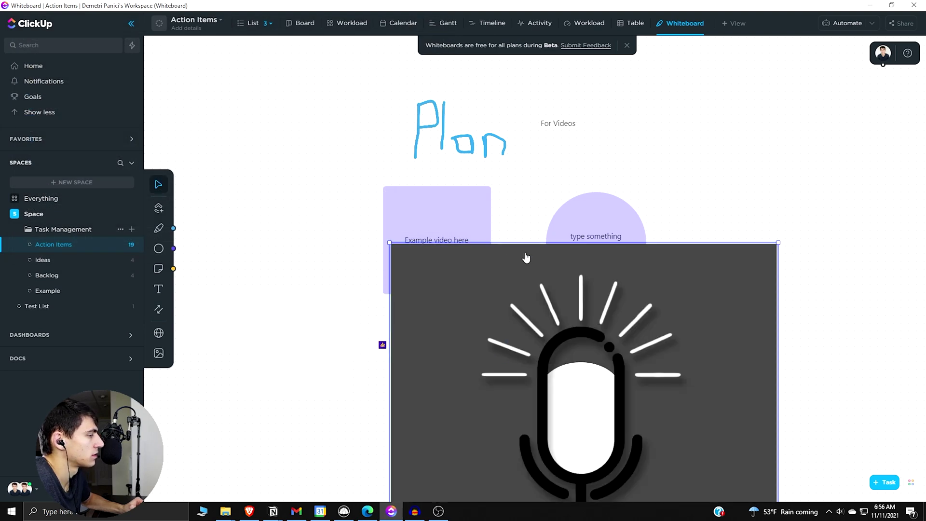
- Shrink the podcast logo, place it left of the Anchor bookmark, and dismiss the beta banner
{"action": "left_click_drag", "start_coordinate": [388, 240], "coordinate": [617, 469]}
{"action": "left_click_drag", "start_coordinate": [739, 480], "coordinate": [285, 368]}
{"action": "left_click_drag", "start_coordinate": [257, 406], "coordinate": [338, 345]}
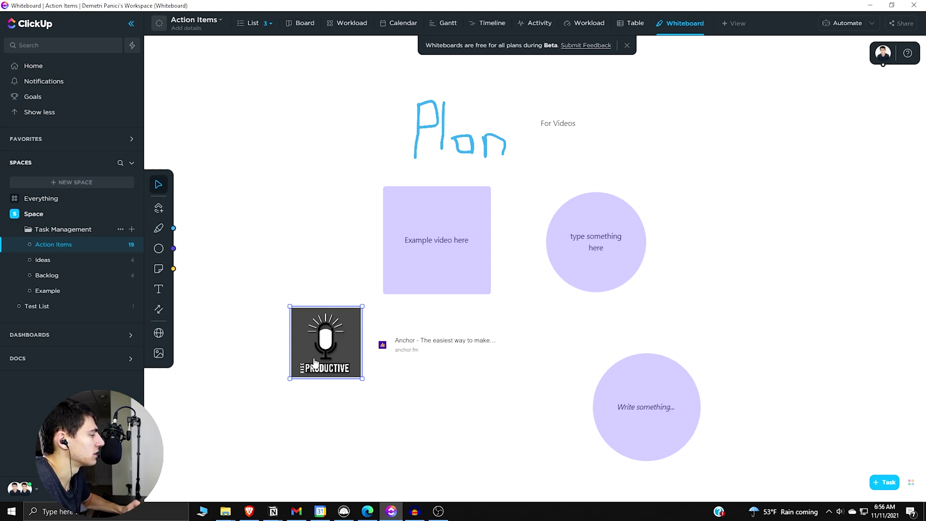
{"action": "left_click", "coordinate": [627, 45]}
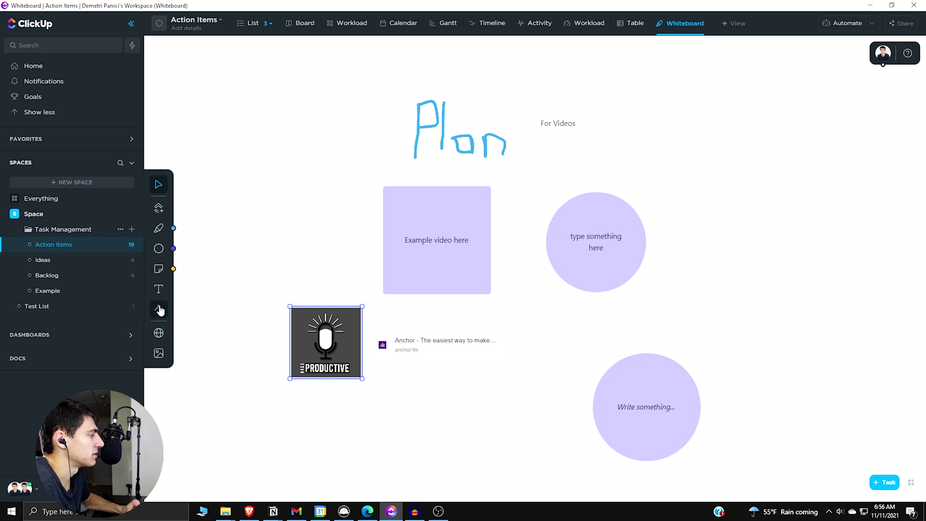
{"action": "left_click_drag", "start_coordinate": [317, 332], "coordinate": [318, 338]}
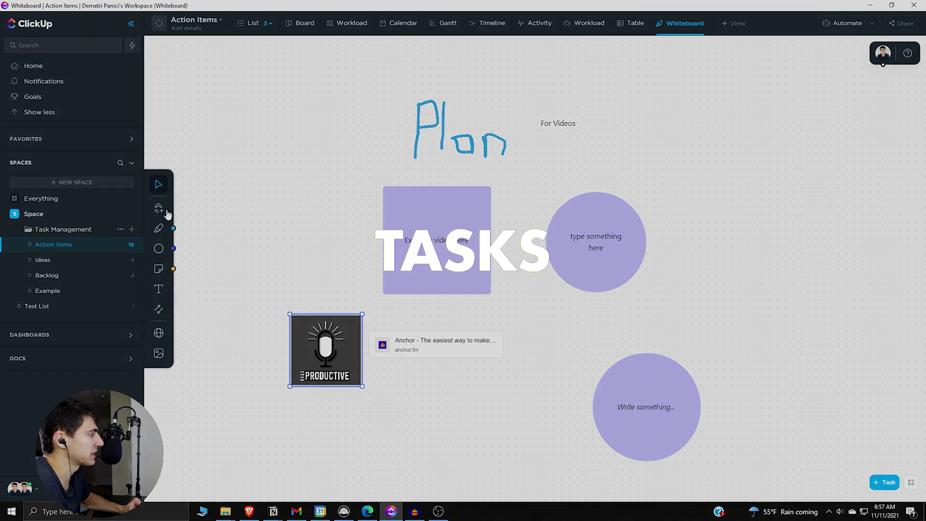
- Place the 'Design new logos' task card from Recent tasks and open its details
{"action": "left_click", "coordinate": [164, 212]}
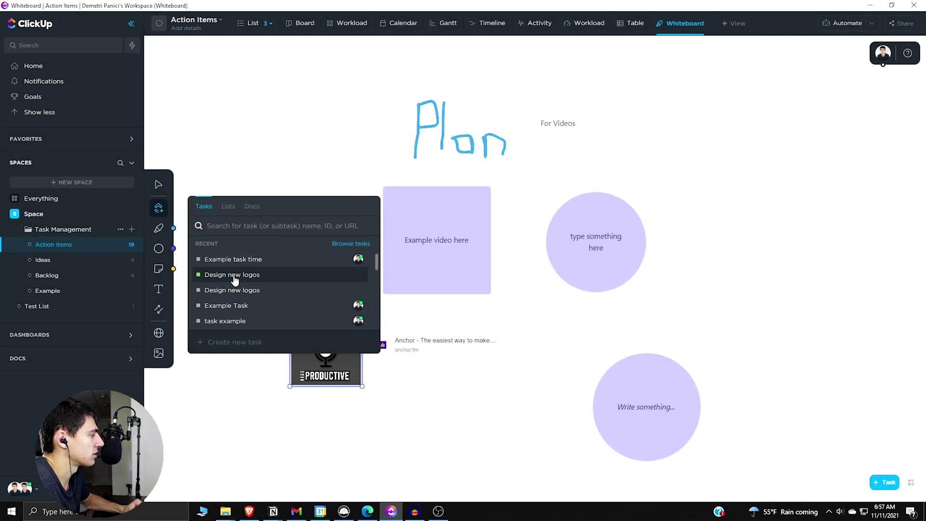
{"action": "left_click", "coordinate": [453, 276]}
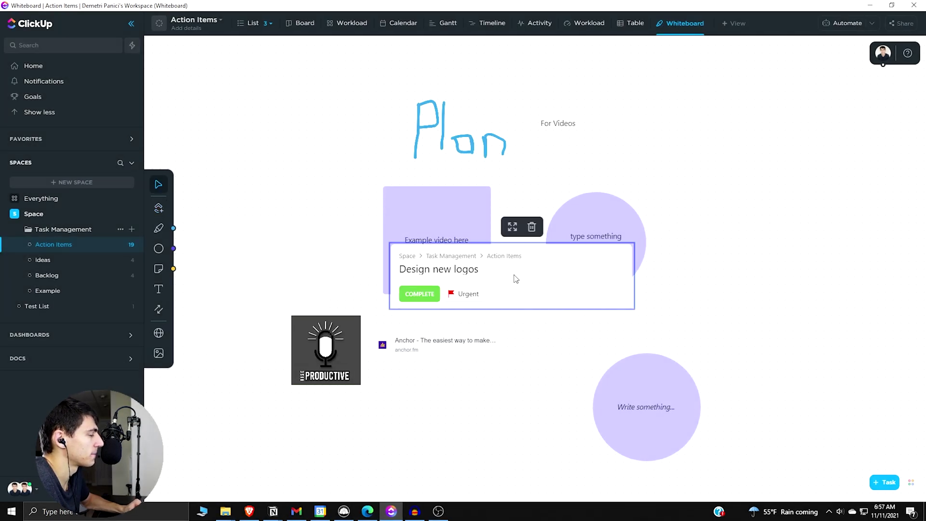
{"action": "double_click", "coordinate": [590, 268]}
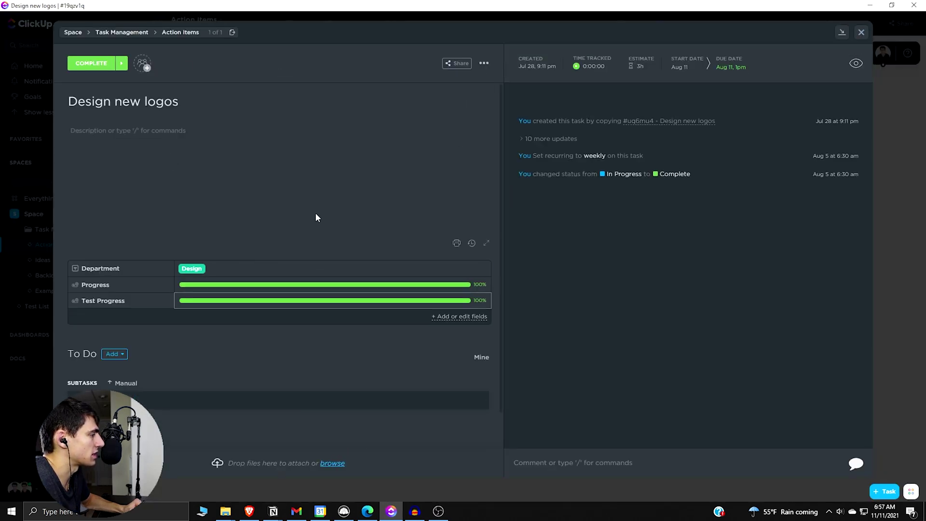
- Close the Design new logos task details, after briefly expanding and reopening the cards
{"action": "left_click", "coordinate": [861, 33]}
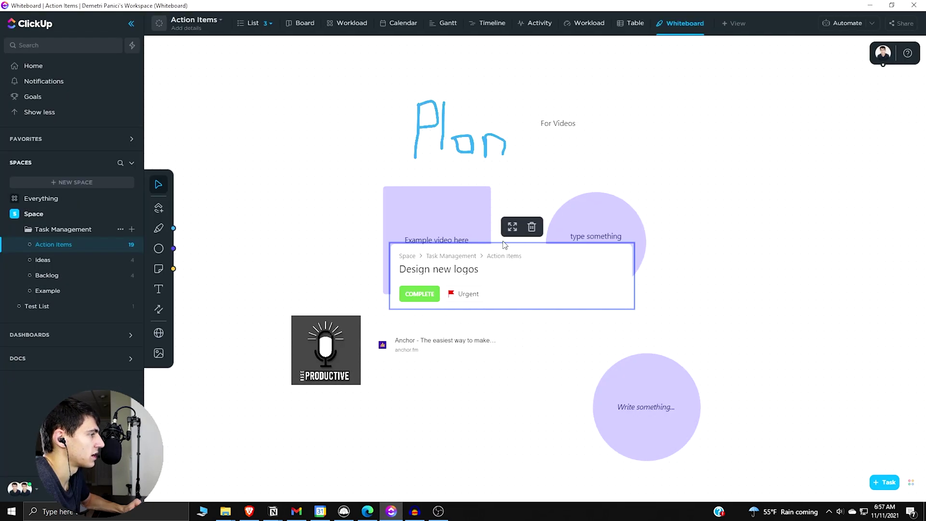
{"action": "left_click", "coordinate": [512, 227]}
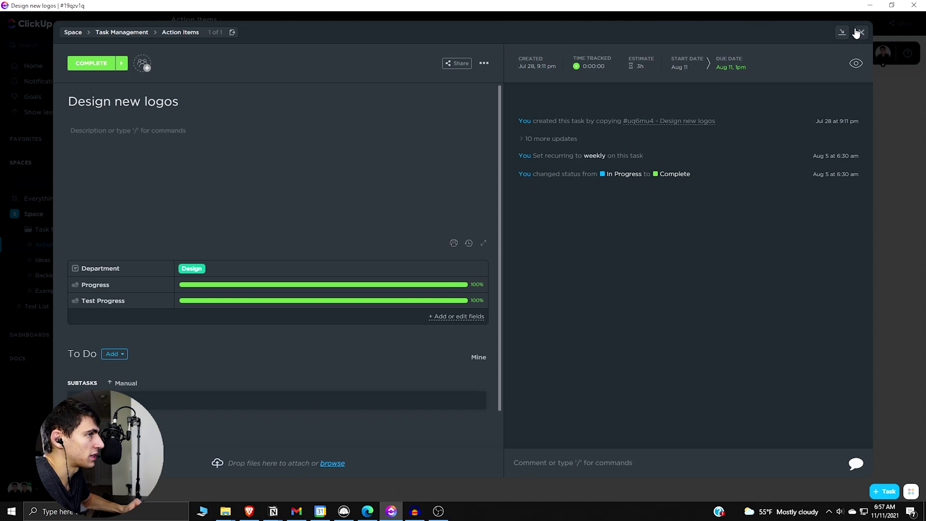
{"action": "left_click", "coordinate": [860, 32]}
{"action": "left_click", "coordinate": [542, 272]}
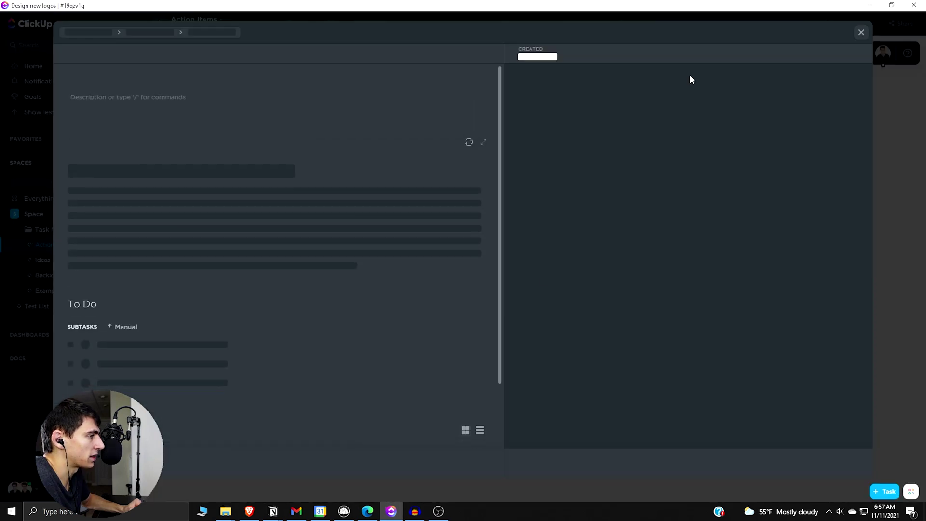
{"action": "left_click", "coordinate": [862, 30]}
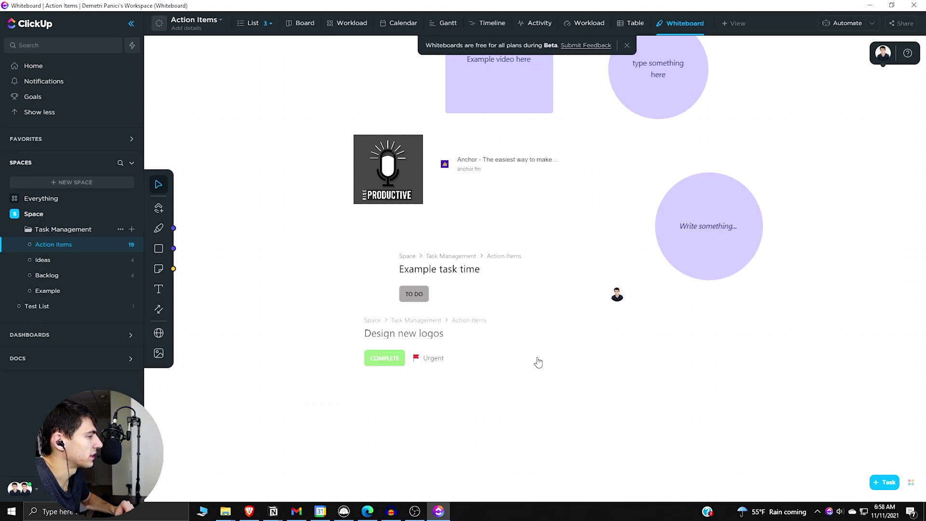
- Move the Example task time card up beneath the podcast logo and Anchor link
{"action": "mouse_move", "coordinate": [538, 362]}
{"action": "left_mouse_down"}
{"action": "mouse_move", "coordinate": [558, 377]}
{"action": "mouse_move", "coordinate": [472, 341]}
{"action": "mouse_move", "coordinate": [537, 351]}
{"action": "left_mouse_up"}
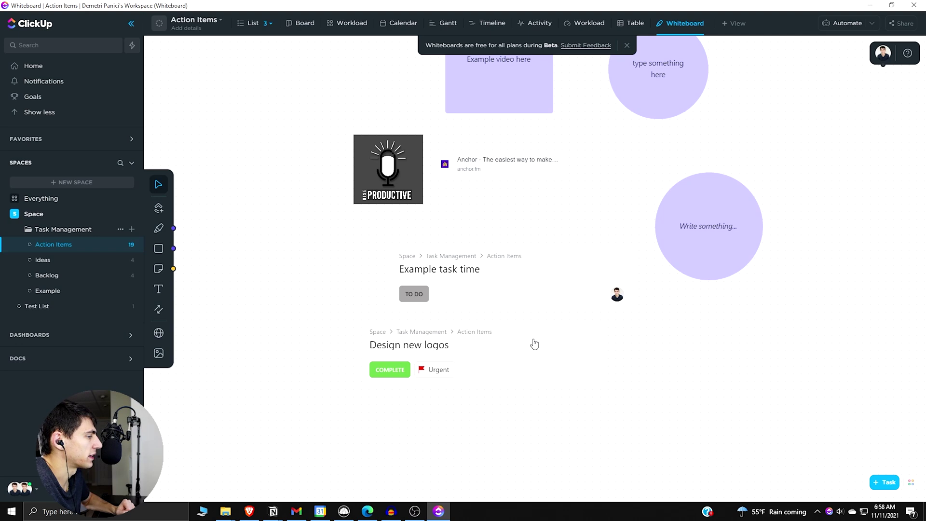
{"action": "left_click", "coordinate": [534, 344]}
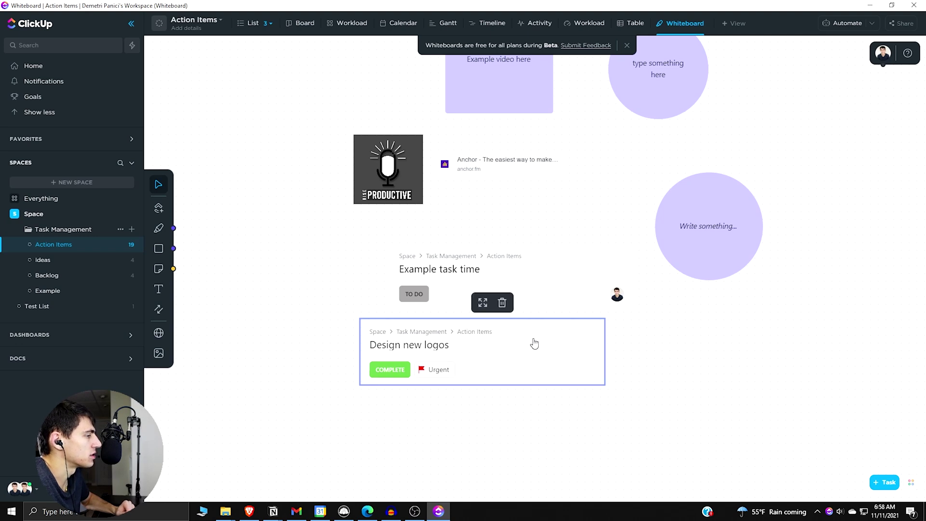
{"action": "left_click", "coordinate": [650, 335]}
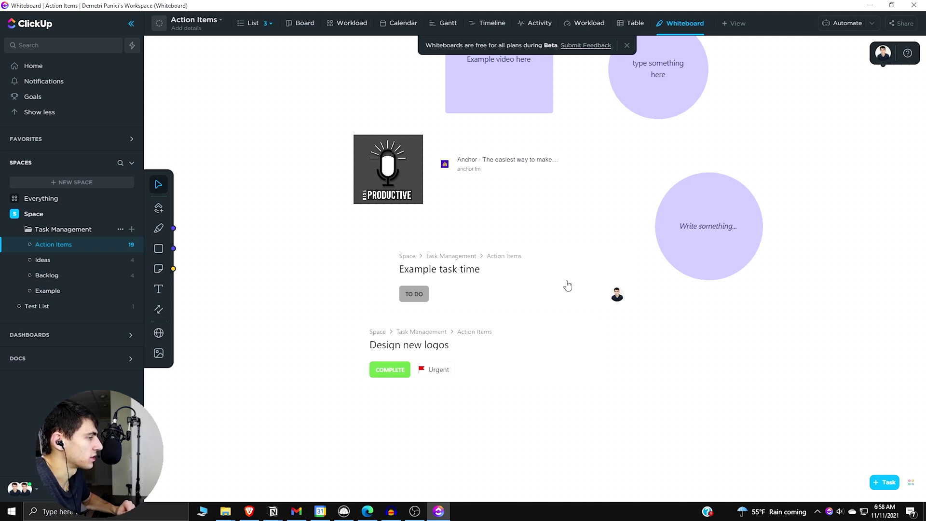
{"action": "left_click_drag", "start_coordinate": [568, 285], "coordinate": [546, 261]}
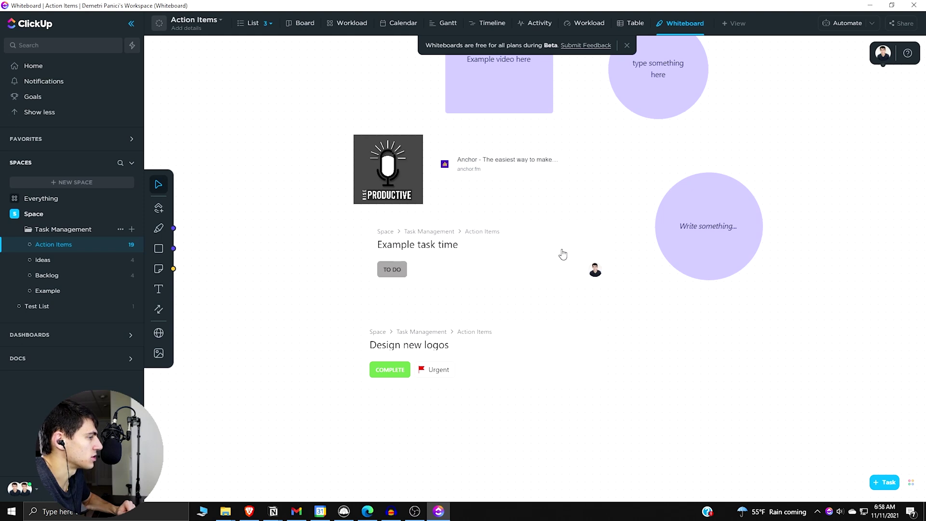
{"action": "left_click", "coordinate": [535, 270]}
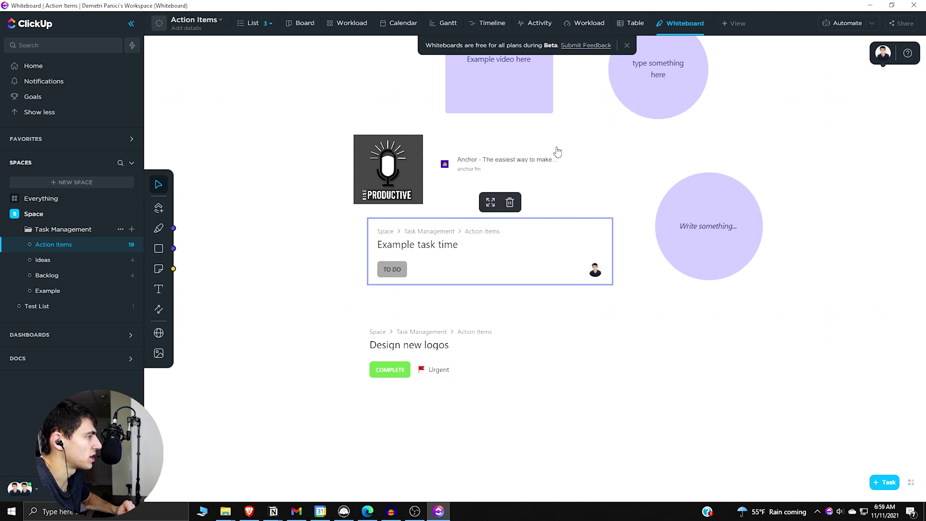
- Clear the selection and pan the whiteboard to show all the shapes fully
{"action": "left_click", "coordinate": [586, 141]}
{"action": "left_click", "coordinate": [550, 174]}
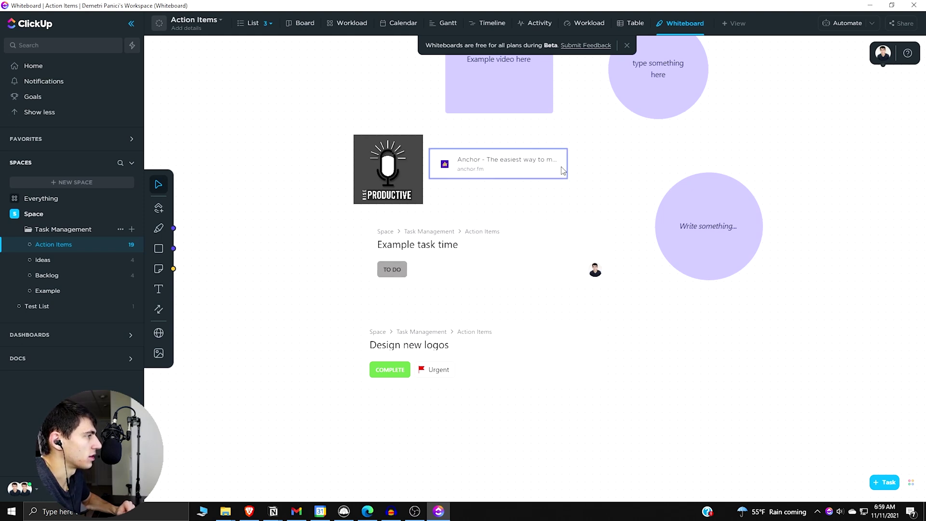
{"action": "left_click", "coordinate": [550, 197]}
{"action": "left_click_drag", "start_coordinate": [694, 307], "coordinate": [654, 434]}
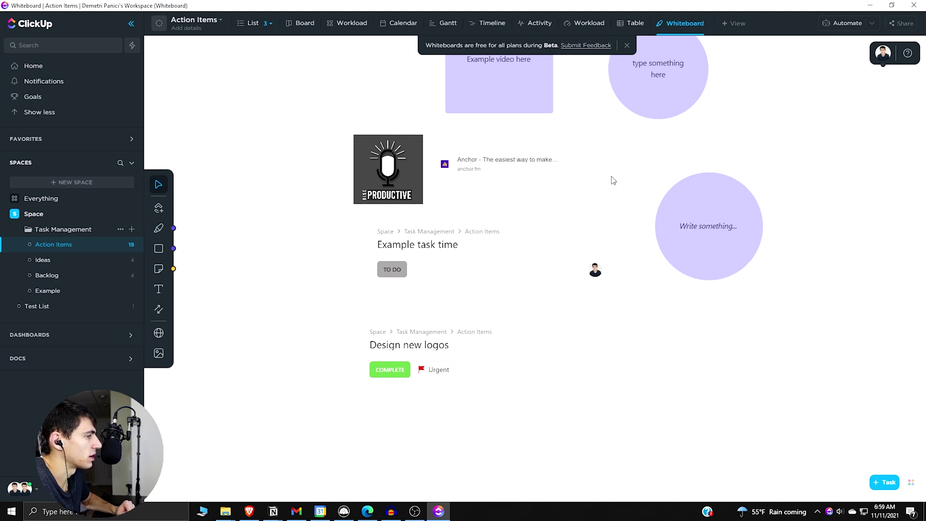
{"action": "key", "text": "h"}
{"action": "left_click_drag", "start_coordinate": [630, 160], "coordinate": [620, 216]}
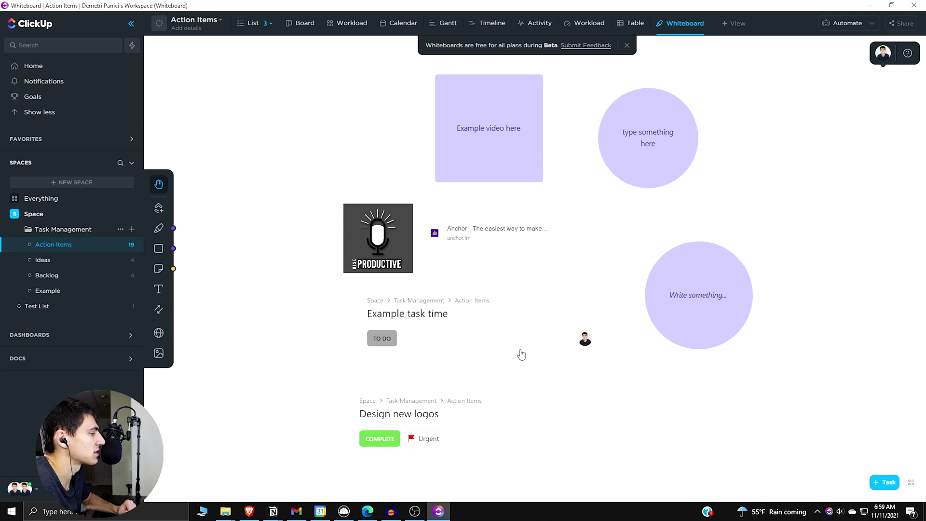
- Move the Design new logos card up beside the Anchor link card
{"action": "mouse_move", "coordinate": [477, 411]}
{"action": "left_mouse_down"}
{"action": "mouse_move", "coordinate": [520, 391]}
{"action": "mouse_move", "coordinate": [477, 415]}
{"action": "left_mouse_up"}
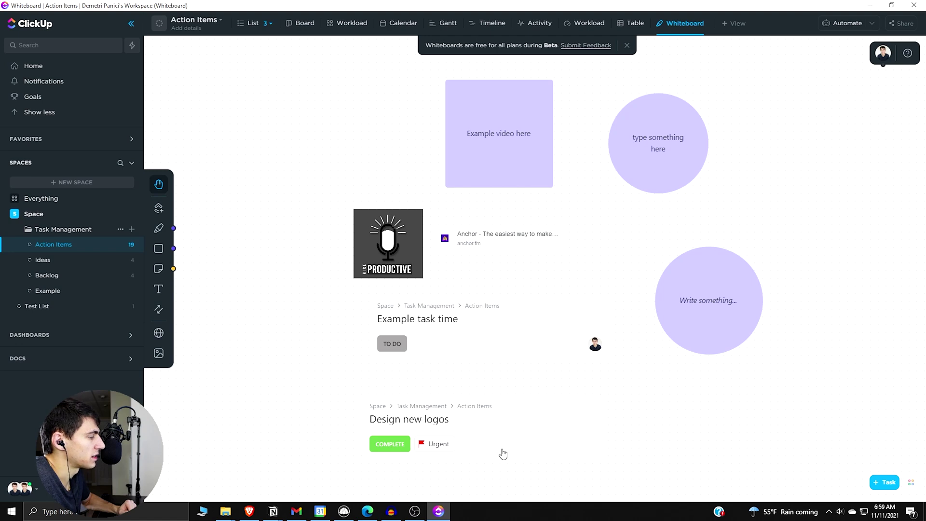
{"action": "key", "text": "v"}
{"action": "left_click", "coordinate": [547, 434]}
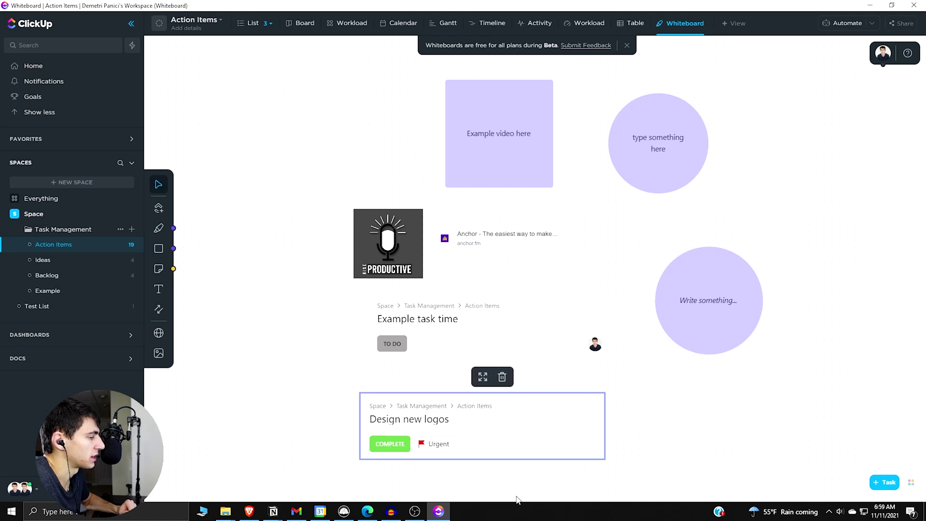
{"action": "triple_click", "coordinate": [543, 435]}
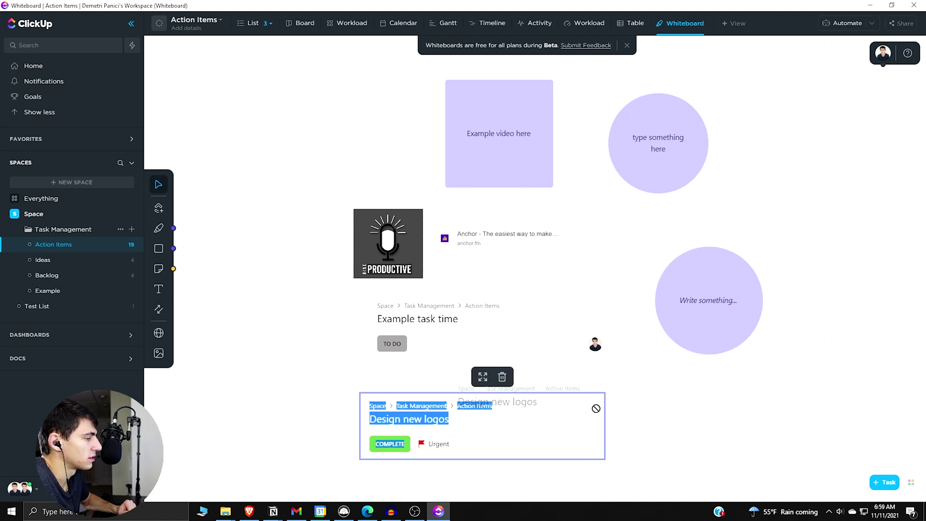
{"action": "left_click", "coordinate": [615, 414]}
{"action": "left_click_drag", "start_coordinate": [611, 412], "coordinate": [725, 240]}
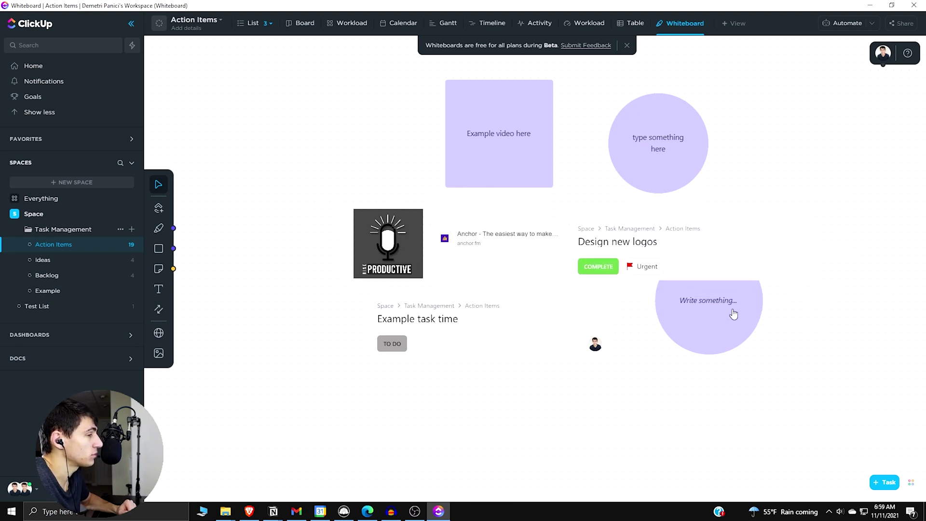
- Move the Write something circle to the bottom right and Example task time right of Design new logos
{"action": "left_click_drag", "start_coordinate": [728, 324], "coordinate": [917, 434]}
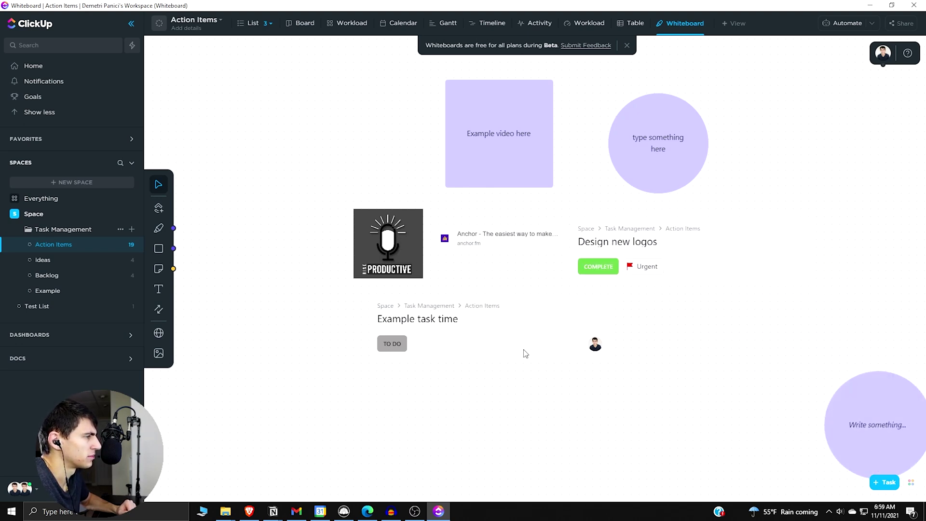
{"action": "left_click_drag", "start_coordinate": [453, 324], "coordinate": [910, 247]}
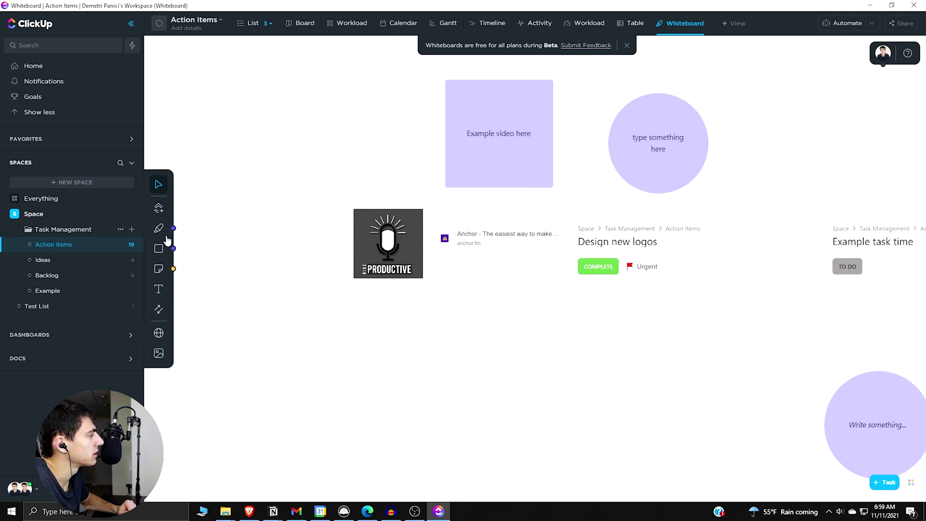
{"action": "left_click", "coordinate": [159, 184]}
{"action": "left_click_drag", "start_coordinate": [584, 329], "coordinate": [453, 330]}
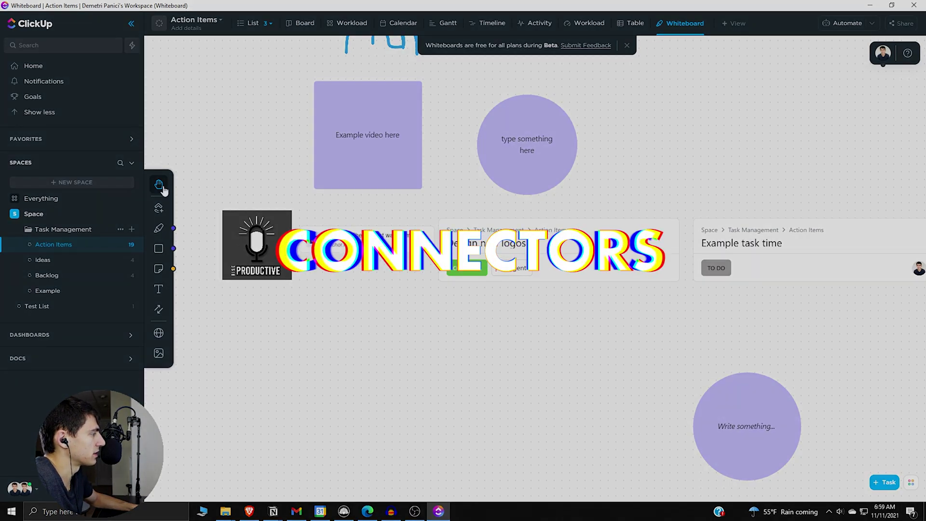
- Nudge the podcast logo left and connect Design new logos to Example task time with an arrow
{"action": "key", "text": "v"}
{"action": "left_click_drag", "start_coordinate": [263, 241], "coordinate": [232, 241]}
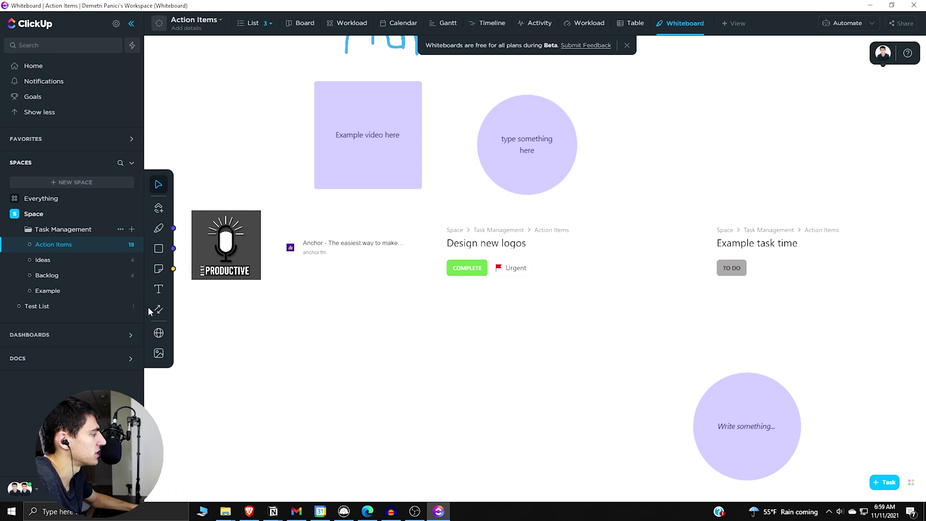
{"action": "left_click", "coordinate": [157, 310]}
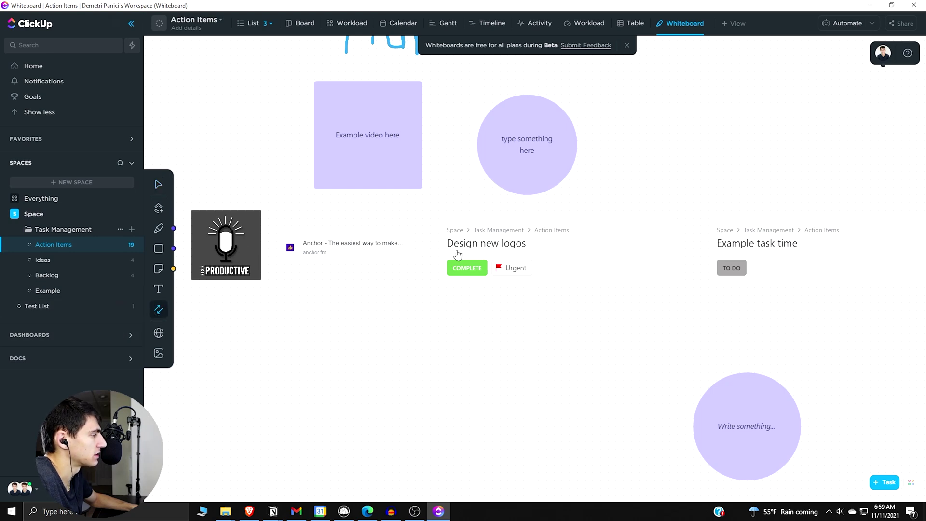
{"action": "left_click_drag", "start_coordinate": [437, 249], "coordinate": [378, 259]}
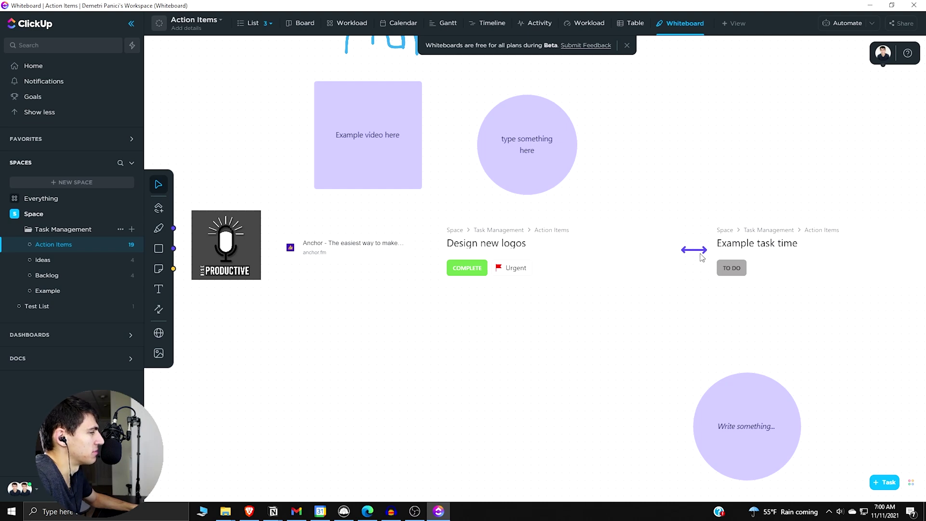
- Draw a second double-headed arrow linking the Anchor link card to Design new logos
{"action": "left_click", "coordinate": [159, 309]}
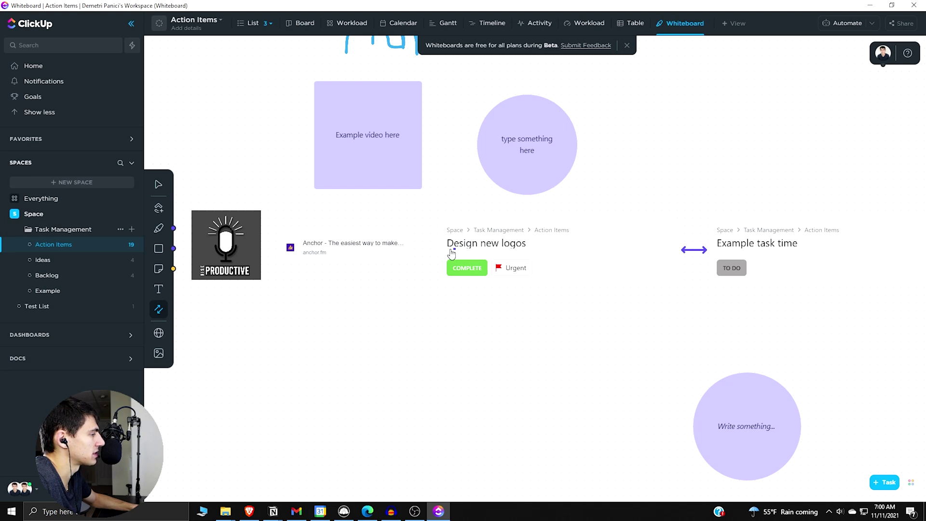
{"action": "left_click_drag", "start_coordinate": [451, 252], "coordinate": [372, 253]}
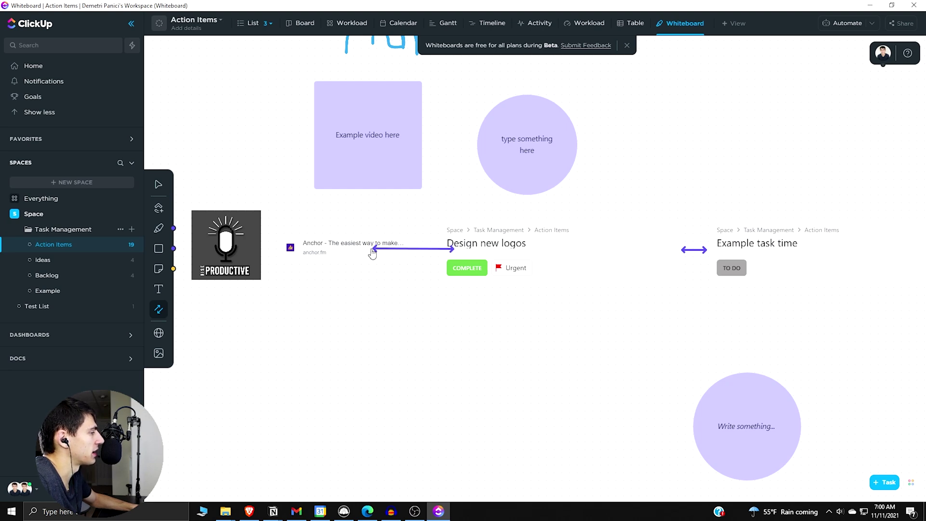
{"action": "left_click", "coordinate": [428, 254]}
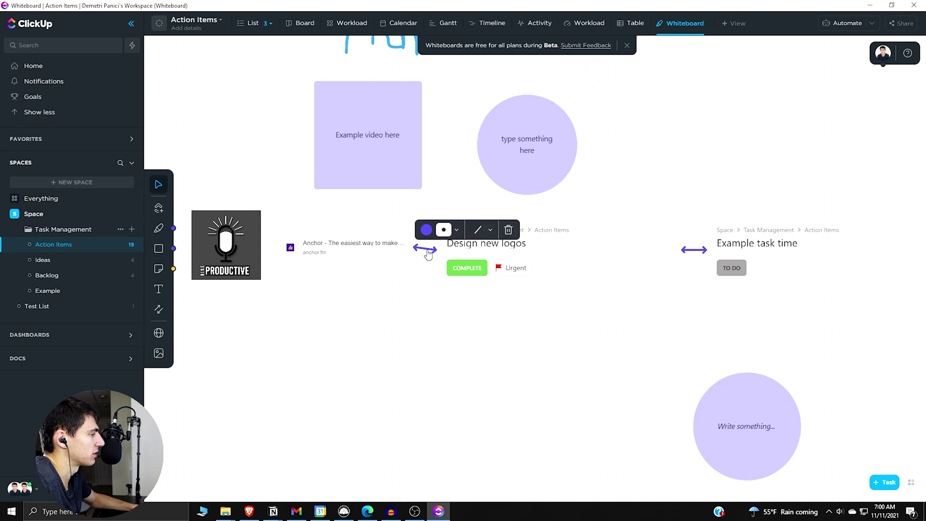
- Give the Anchor link to Design new logos arrow the thinnest stroke and a straight line type
{"action": "left_click", "coordinate": [453, 231]}
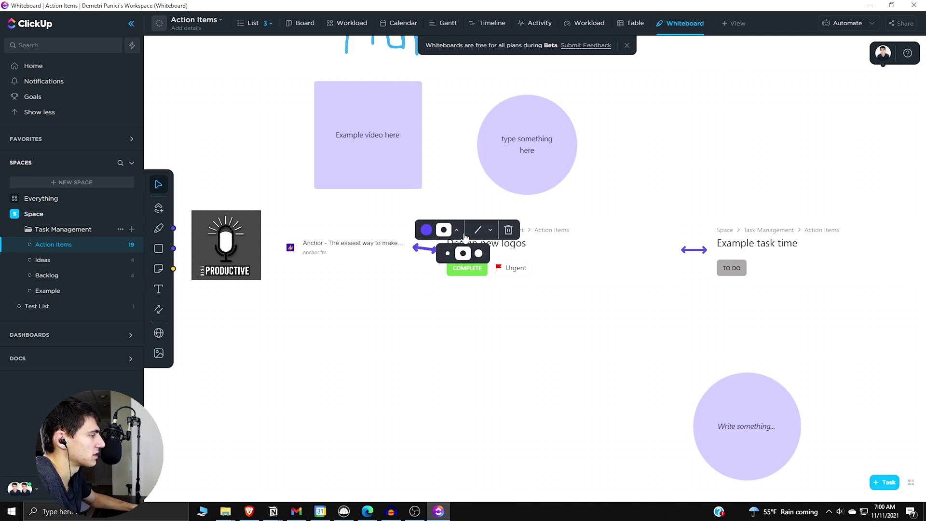
{"action": "left_click", "coordinate": [448, 253]}
{"action": "left_click", "coordinate": [490, 230]}
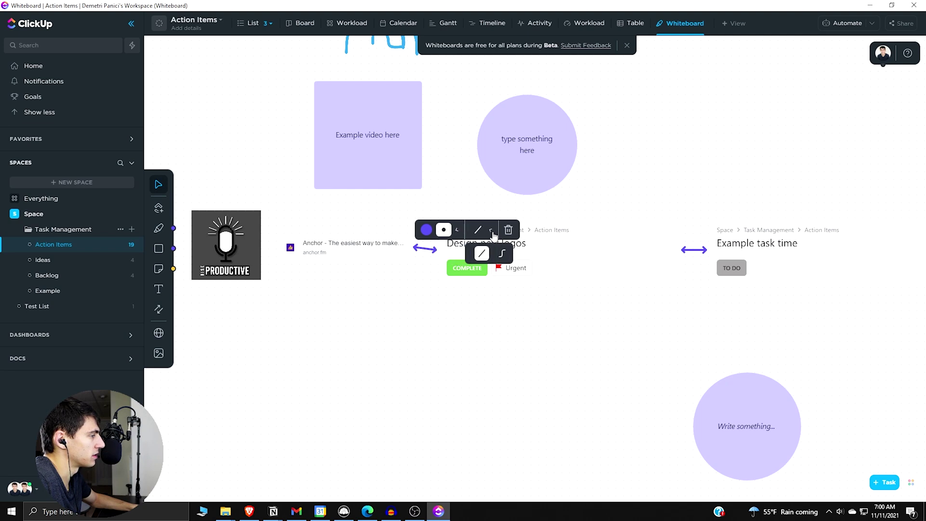
{"action": "left_click", "coordinate": [502, 254]}
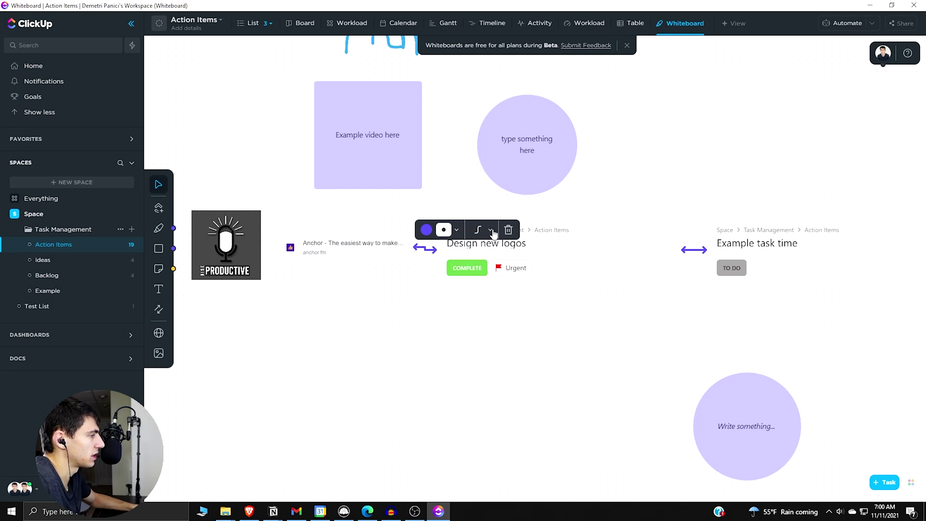
{"action": "left_click", "coordinate": [492, 231]}
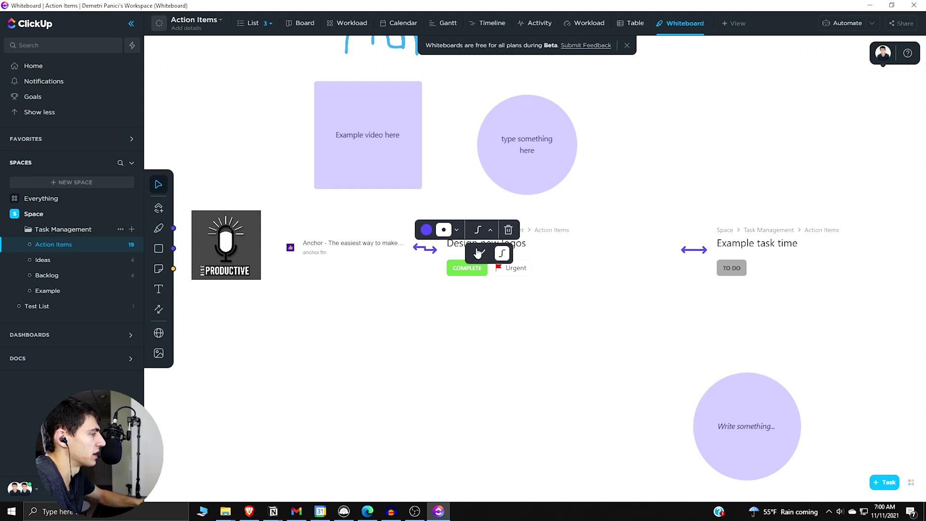
{"action": "left_click", "coordinate": [479, 252]}
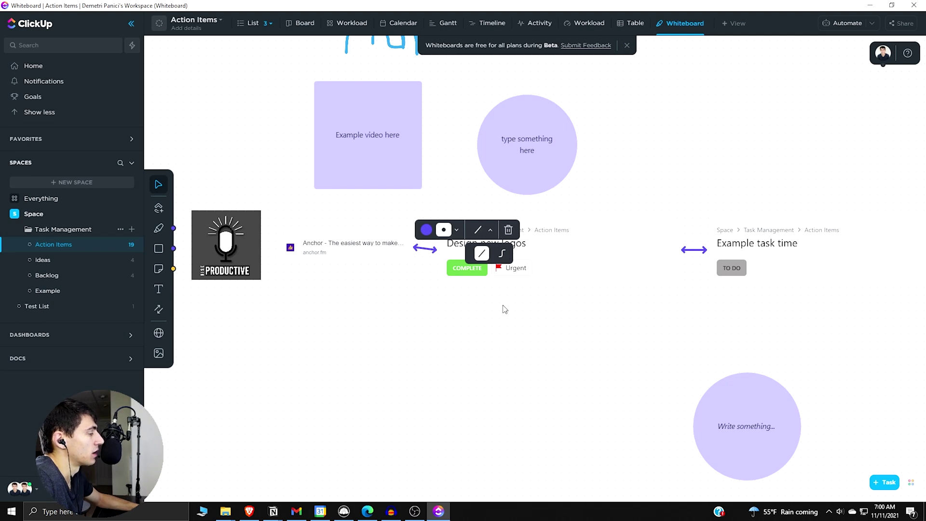
{"action": "left_click", "coordinate": [399, 280]}
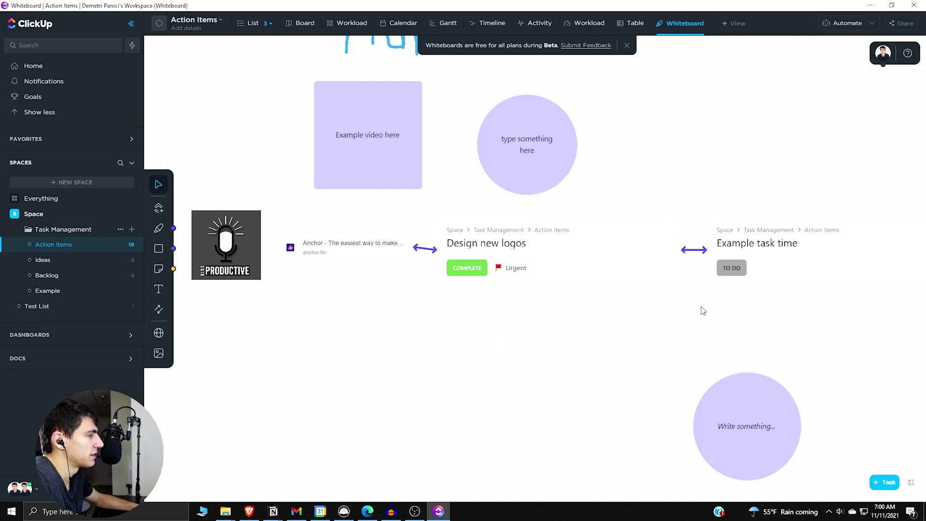